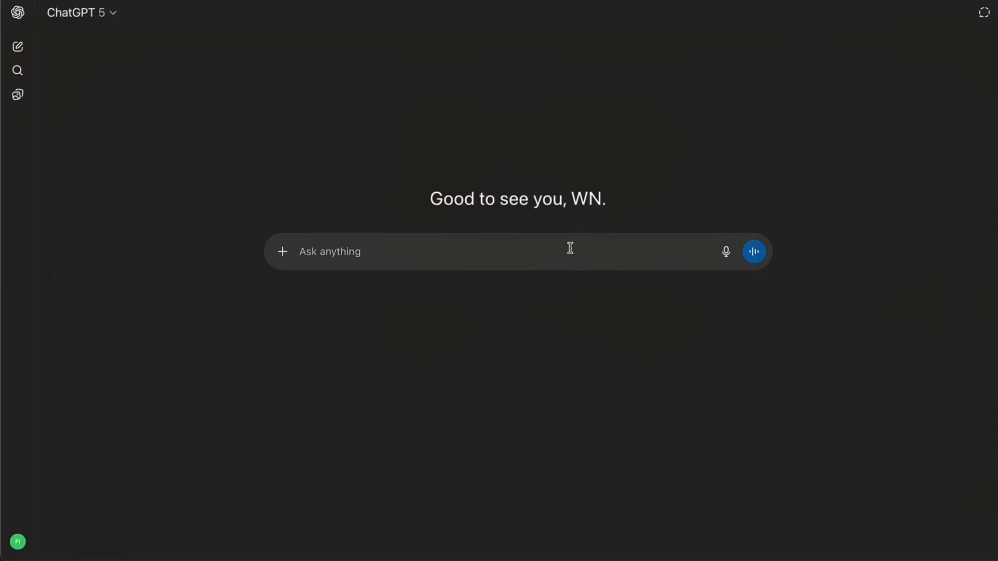
# Send the YouTube trend-analyst prompt and read ChatGPT's ten kids' song ideas for ages 2–4.
pyautogui.write('You are a YouTube trend analyst. Generate 10 animated kids’ song ideas with high monetization potential and low competition. Focus on topics parents frequently search for, especially for children aged 2–4. Each idea should include a short title and one-line theme description. Prioritize concepts that can earn high CPMs and rank in the top 5% of kids’ content channels.')
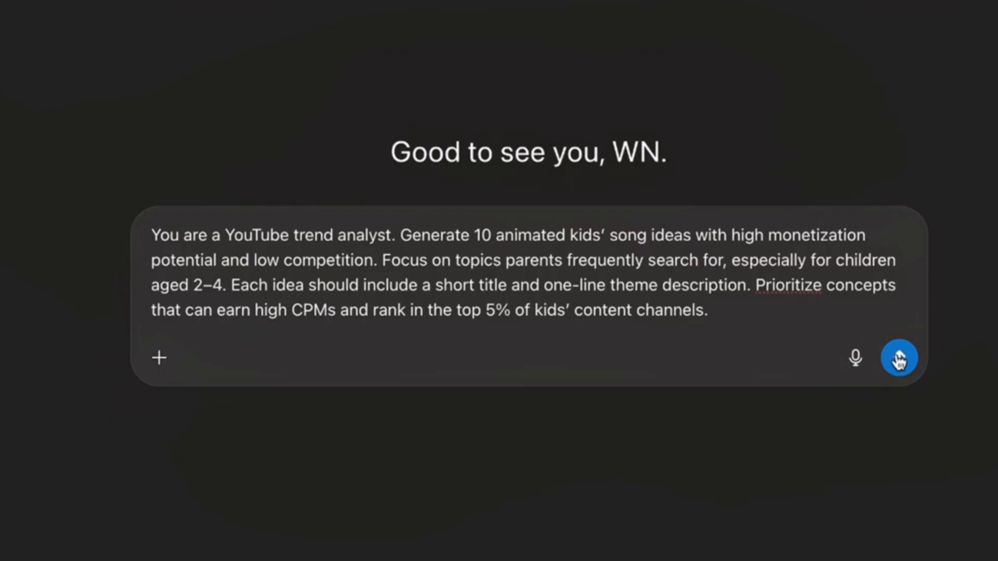
pyautogui.click(899, 358)
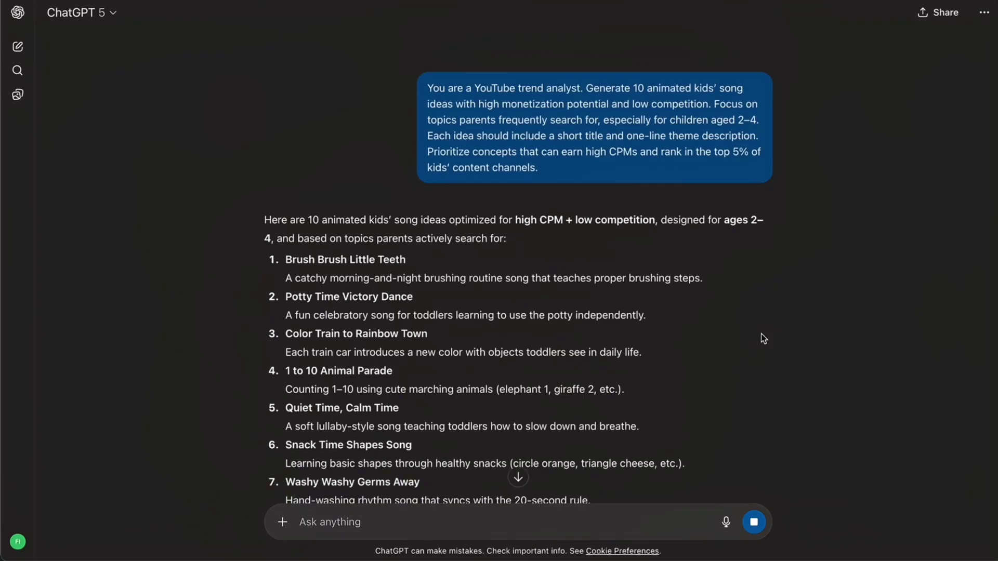
pyautogui.scroll(-3, 763, 339)
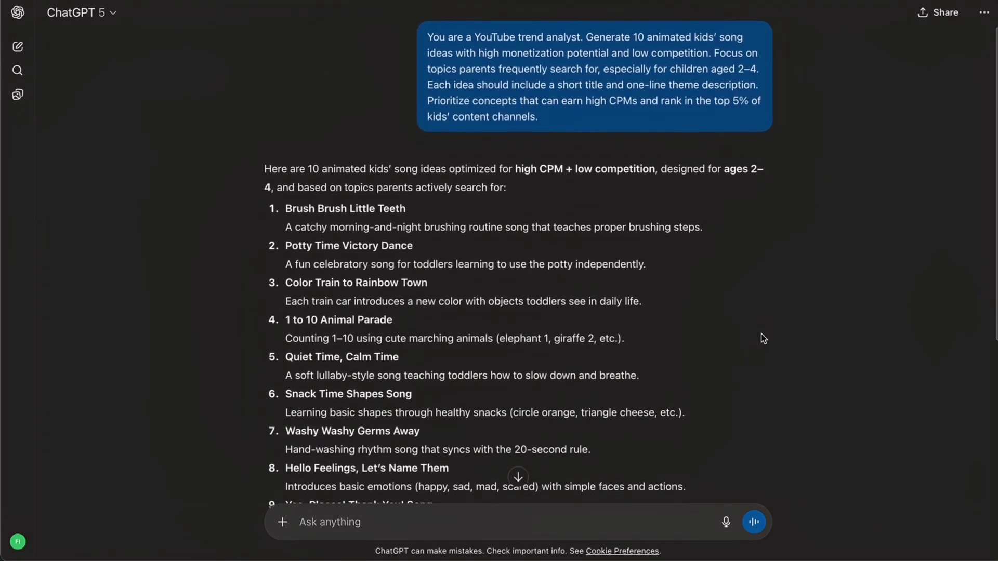
pyautogui.scroll(-1, 763, 339)
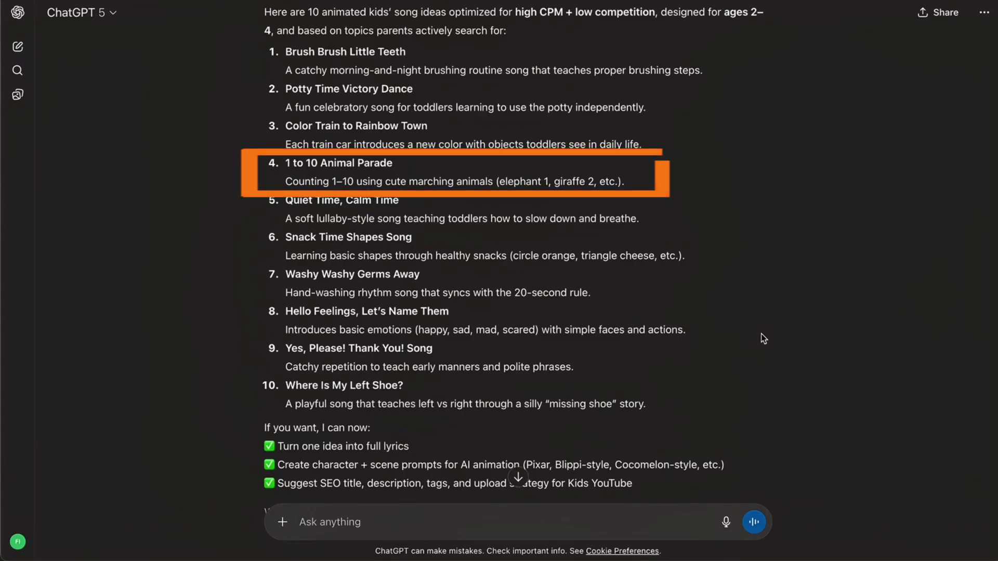
pyautogui.click(518, 477)
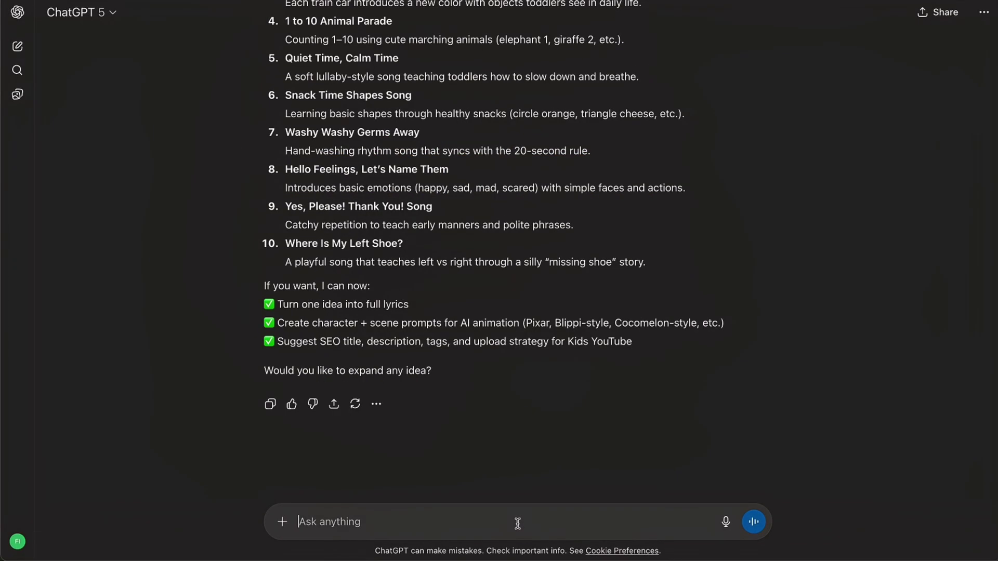
# Request two-minute sing-along lyrics for song #4, '1 to 10 Animal Parade', and review the reply.
pyautogui.write('Write a two-minute children’s song for ages 2–4 for song #4 "1 to 10 Animal Parade", including a captivating chorus and fun. sing along verses for each number from 1 to 10. The lyrics should total about two minutes in length, with short, repetitive lines that are easy to memorize, playful, engaging and easy to sing along to.')
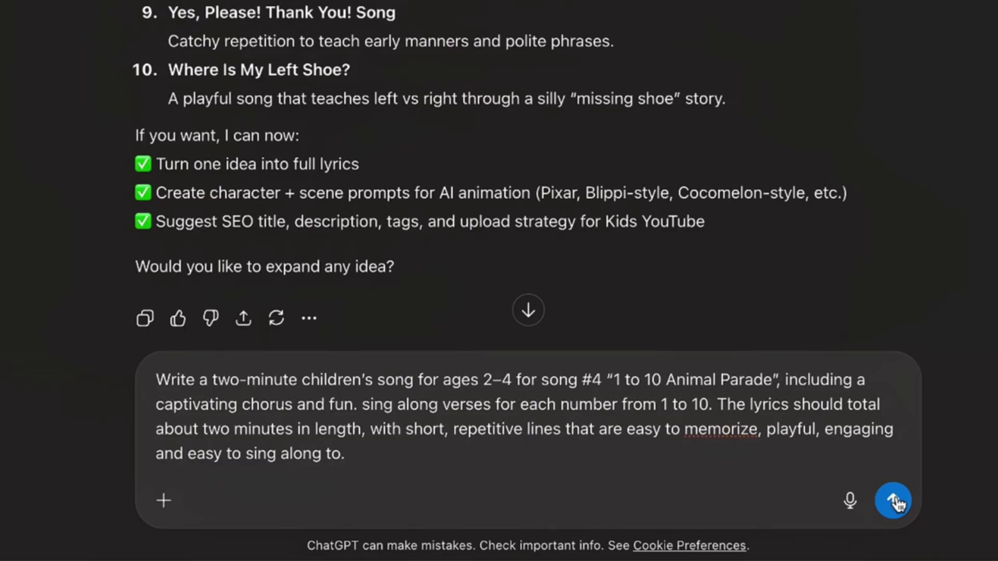
pyautogui.click(895, 502)
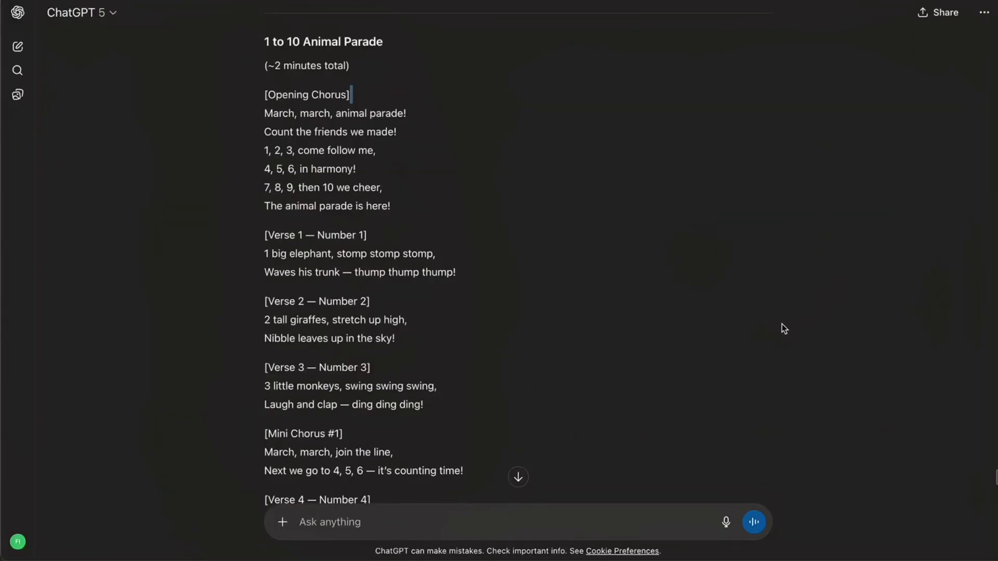
pyautogui.scroll(-3, 747, 363)
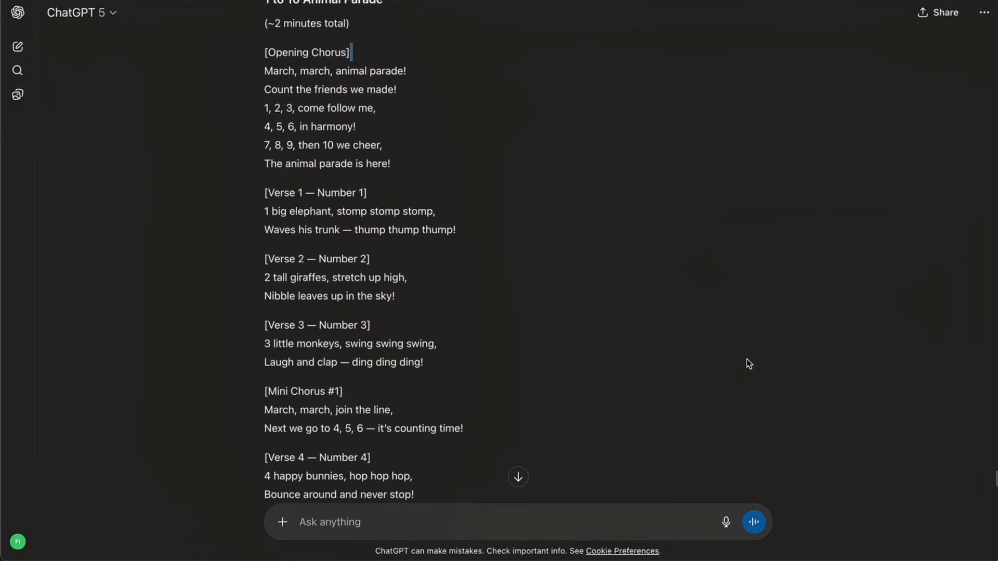
pyautogui.scroll(-3, 749, 364)
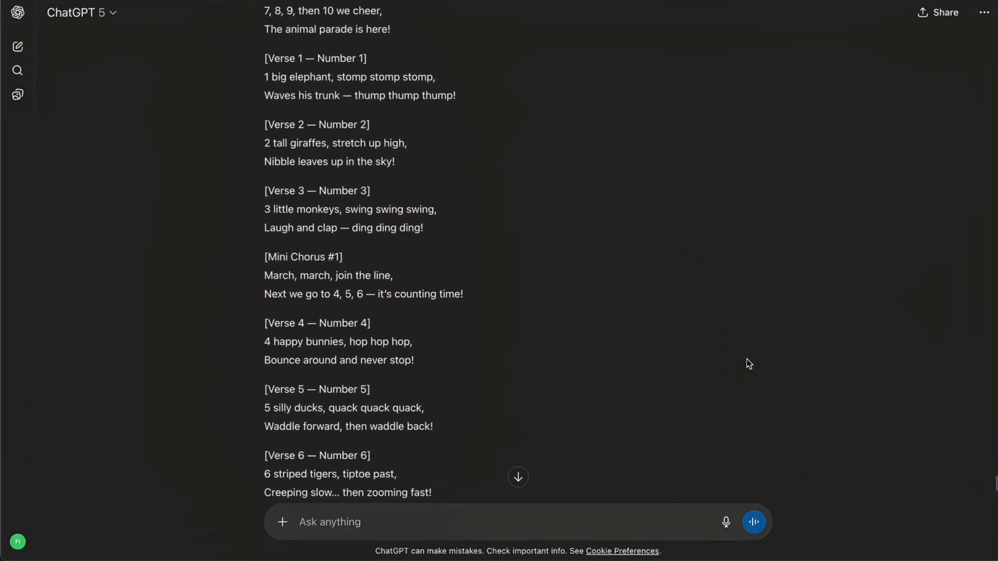
pyautogui.scroll(-2, 748, 364)
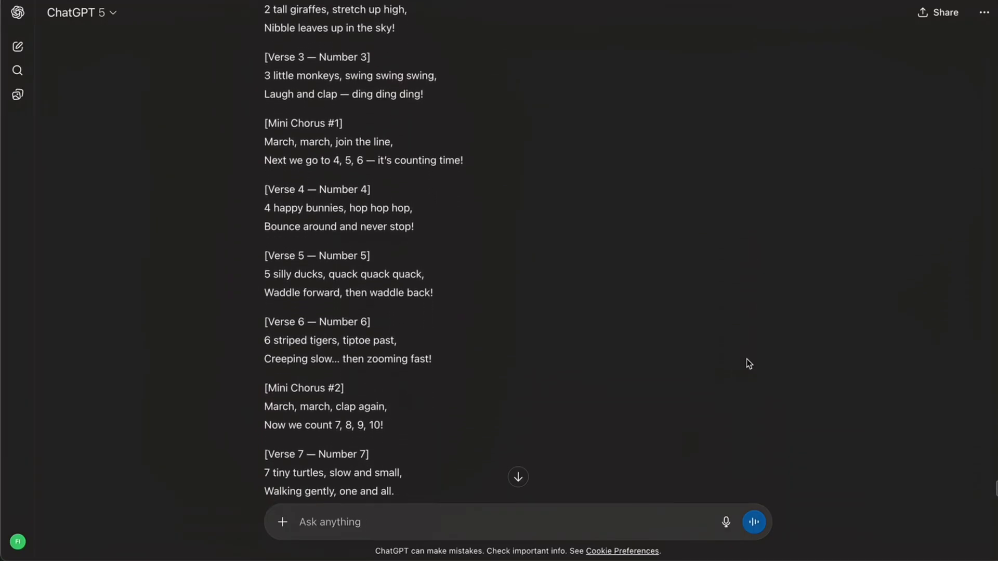
pyautogui.scroll(-2, 748, 364)
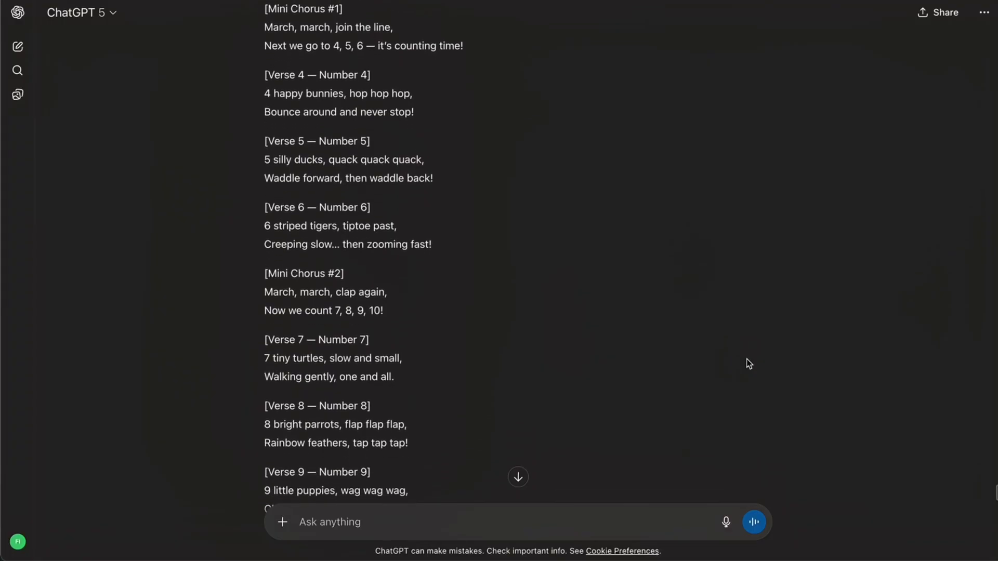
pyautogui.scroll(-2, 748, 363)
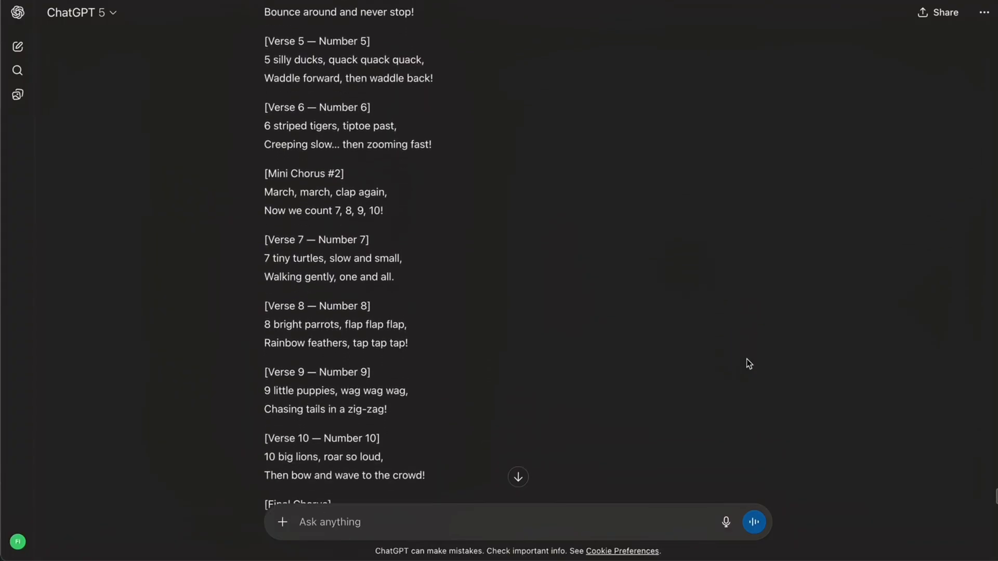
pyautogui.scroll(-2, 757, 350)
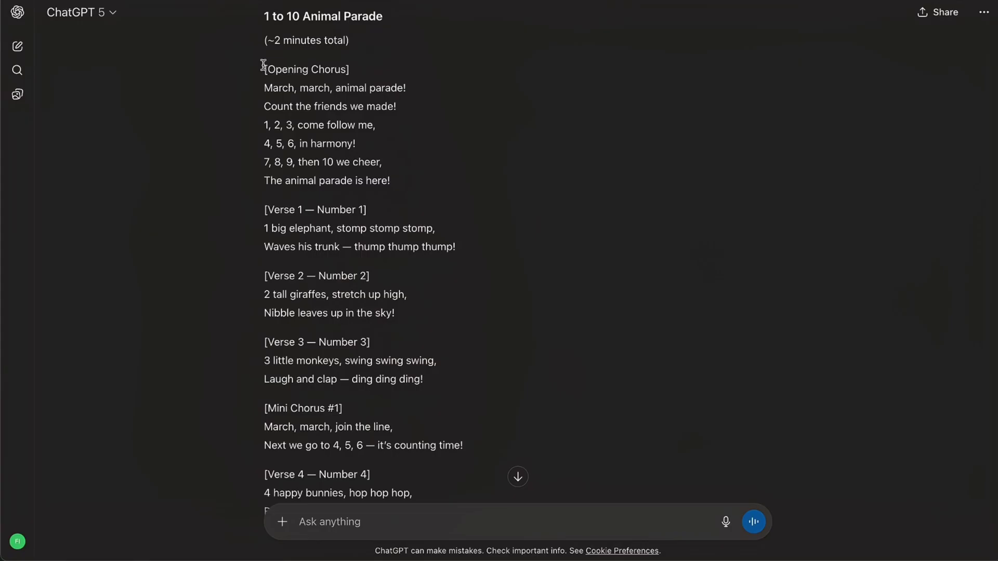
# Paste the Animal Parade lyrics and children's-song style into Suno and create the song.
pyautogui.scroll(-14, 338, 207)
pyautogui.moveTo(261, 63); pyautogui.dragTo(427, 344)
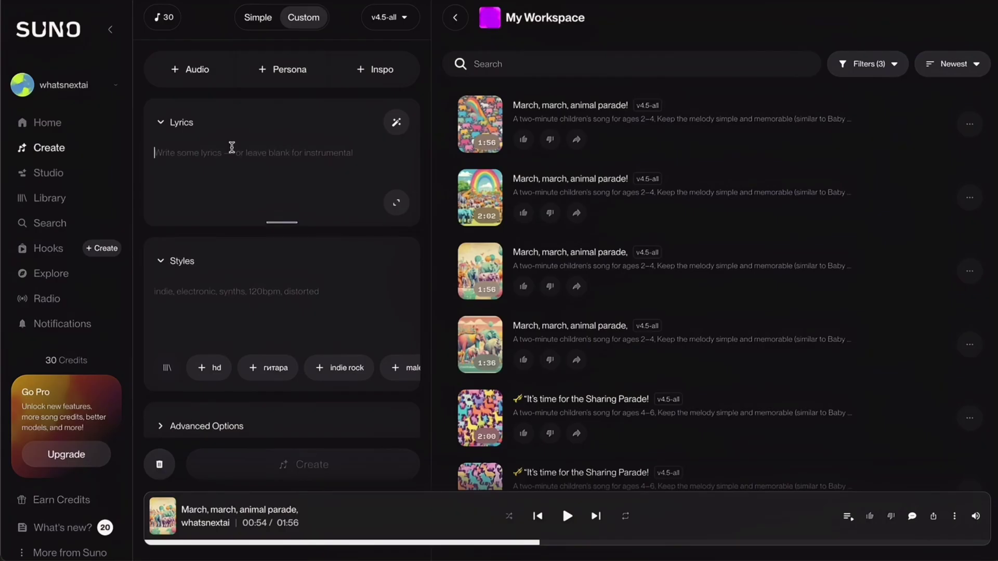
pyautogui.write("Let's count the friends we made! 1, 2, 3, we clap with glee, 4, 5, 6, so happily! 7, 8, 9, then 10 again — We counted all our animal friends!")
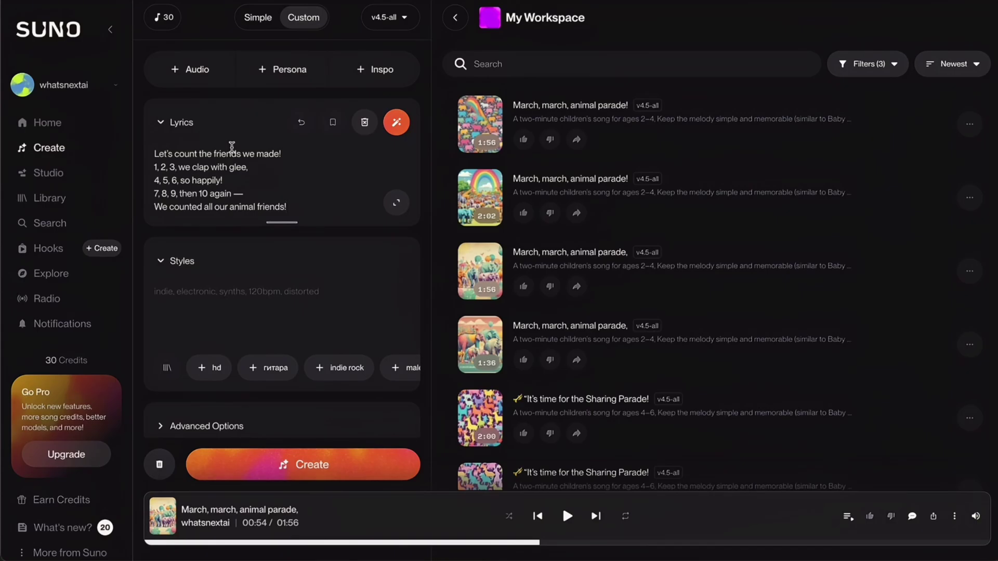
pyautogui.click(261, 292)
pyautogui.write("A two-minute children's song for ages 2–4. Keep the melody simple and memorable (similar to Baby Shark or The Clean Up Song)")
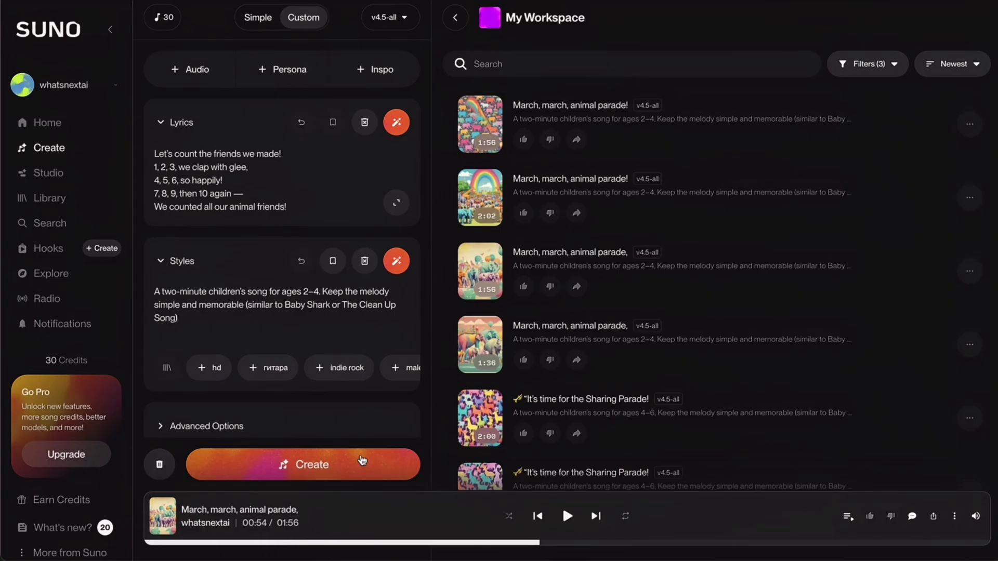
pyautogui.click(362, 460)
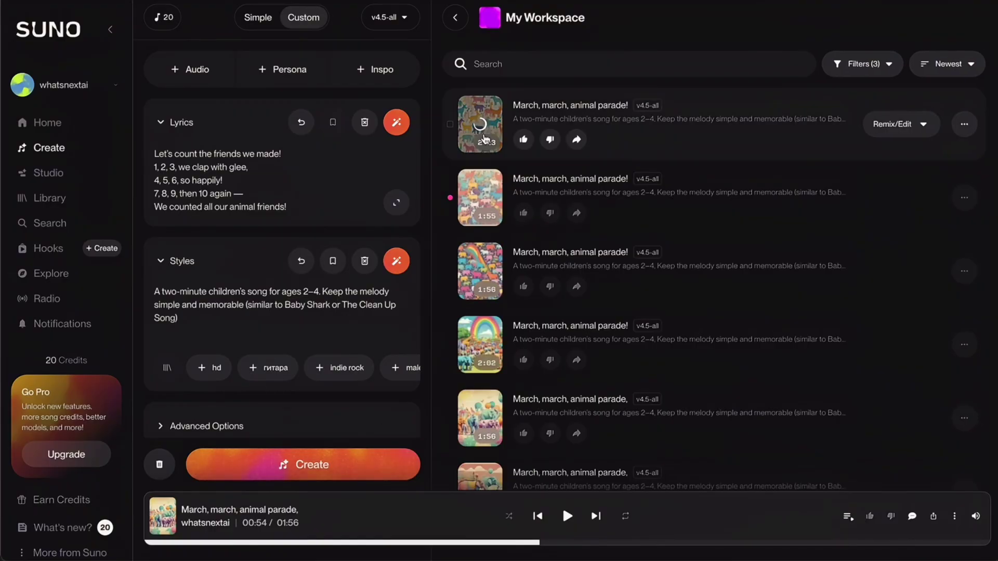
# Play the 2:23 Animal Parade track, read its lyrics, then play the 1:55 version.
pyautogui.click(484, 137)
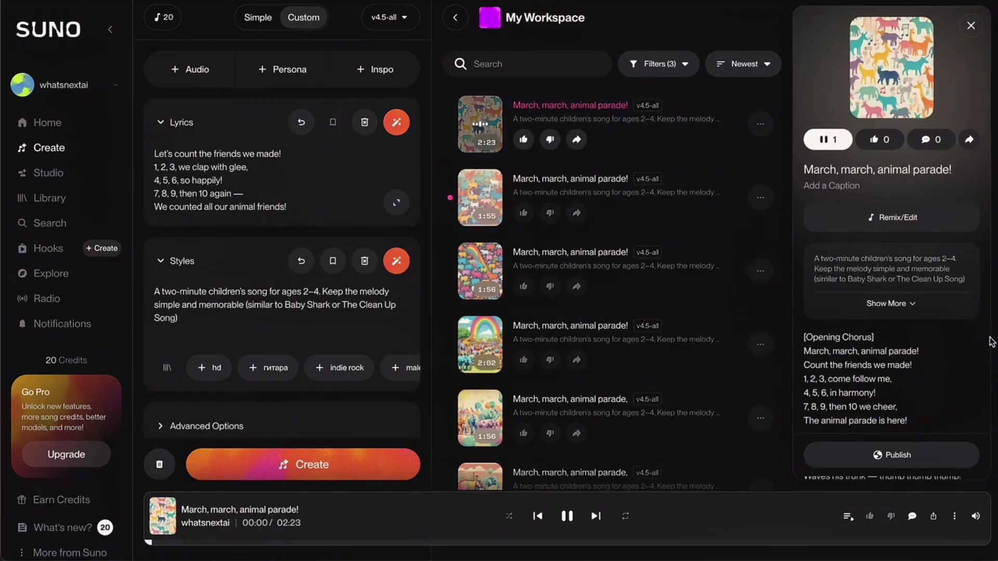
pyautogui.scroll(-1, 991, 341)
pyautogui.scroll(-5, 991, 342)
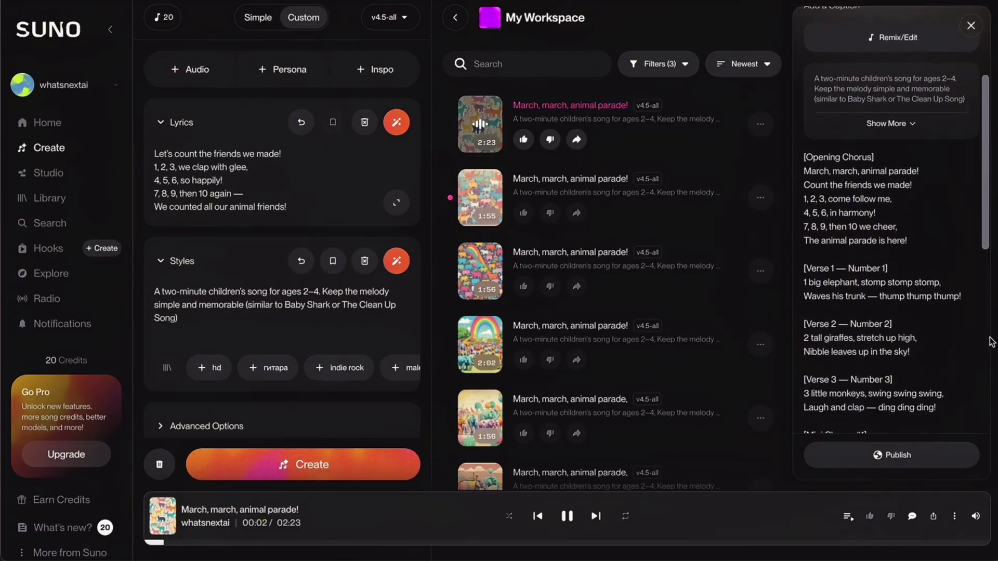
pyautogui.scroll(-5, 990, 342)
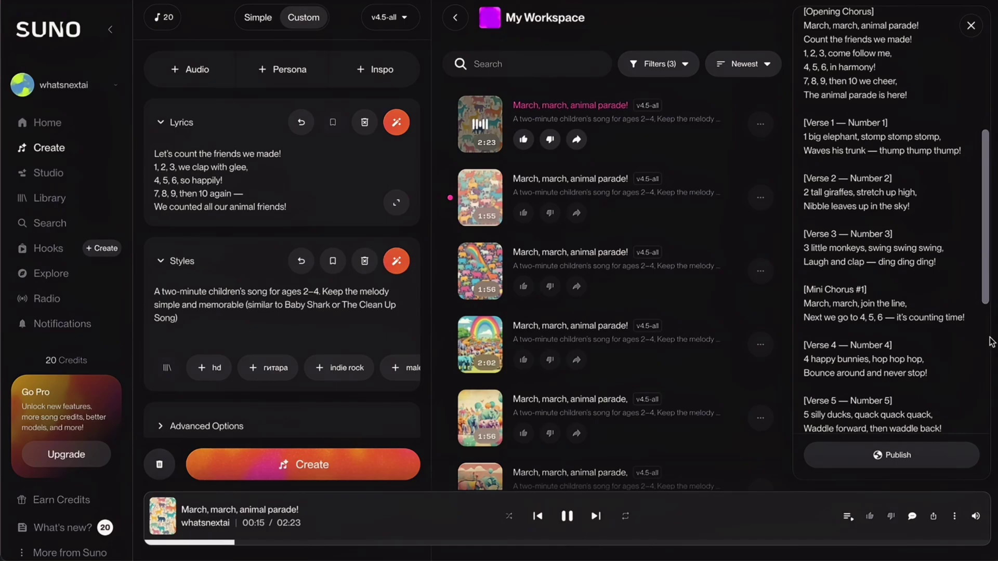
pyautogui.click(479, 198)
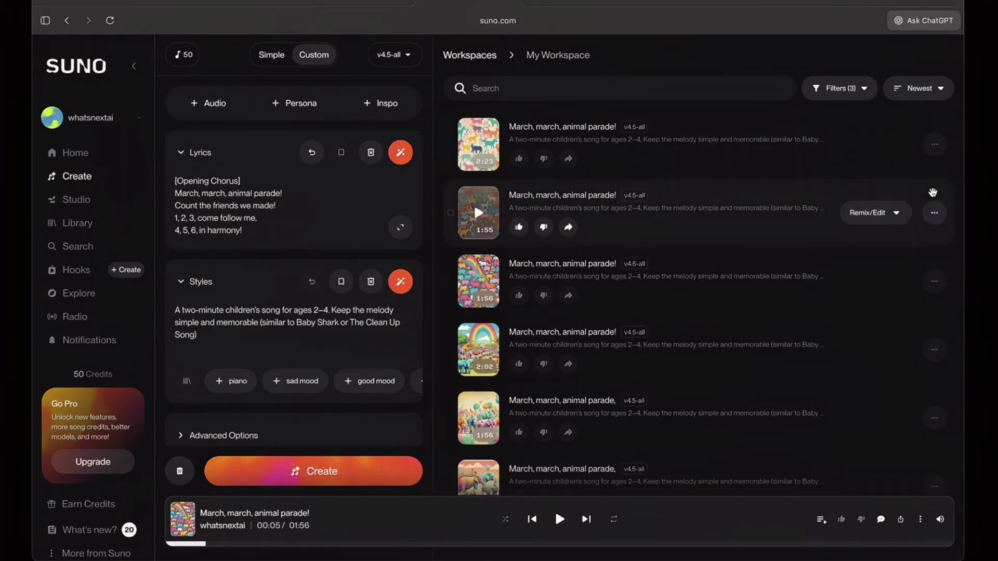
# Show the 1:55 song's Download choices: MP3 Audio, WAV Audio and Video.
pyautogui.click(935, 214)
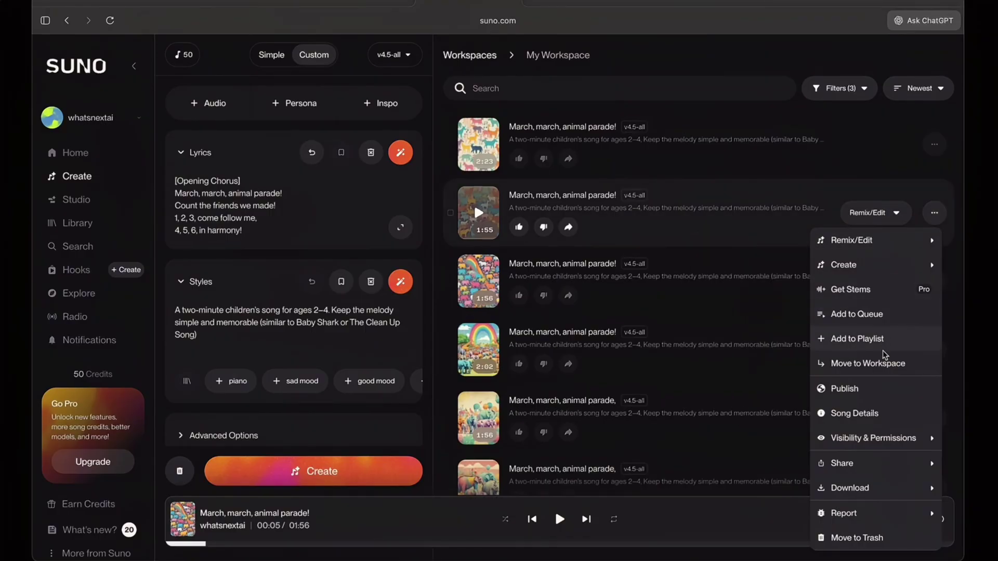
pyautogui.moveTo(884, 445)
pyautogui.moveTo(882, 488)
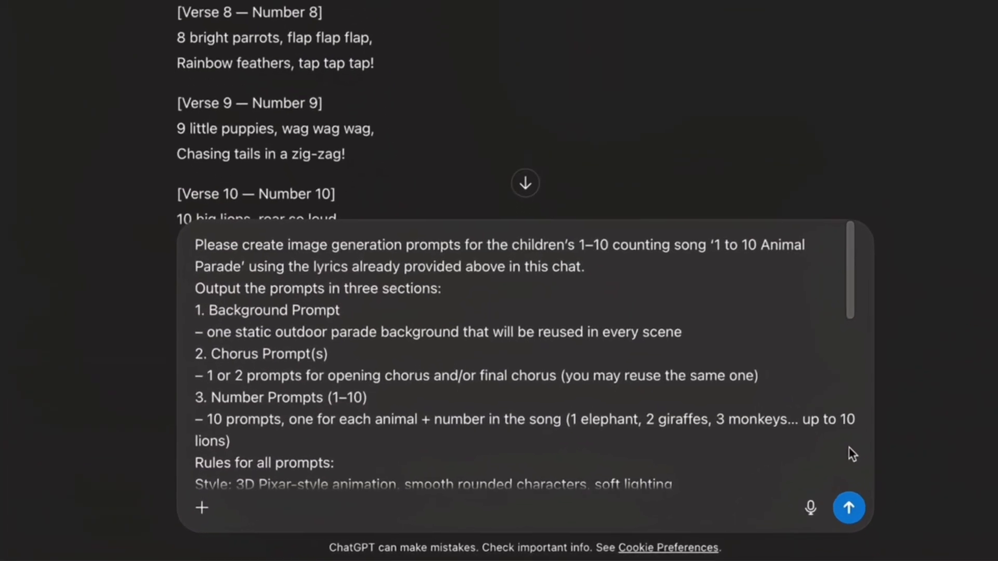
# Ask ChatGPT for Animal Parade image prompts covering background, chorus and numbers.
pyautogui.scroll(-3, 876, 438)
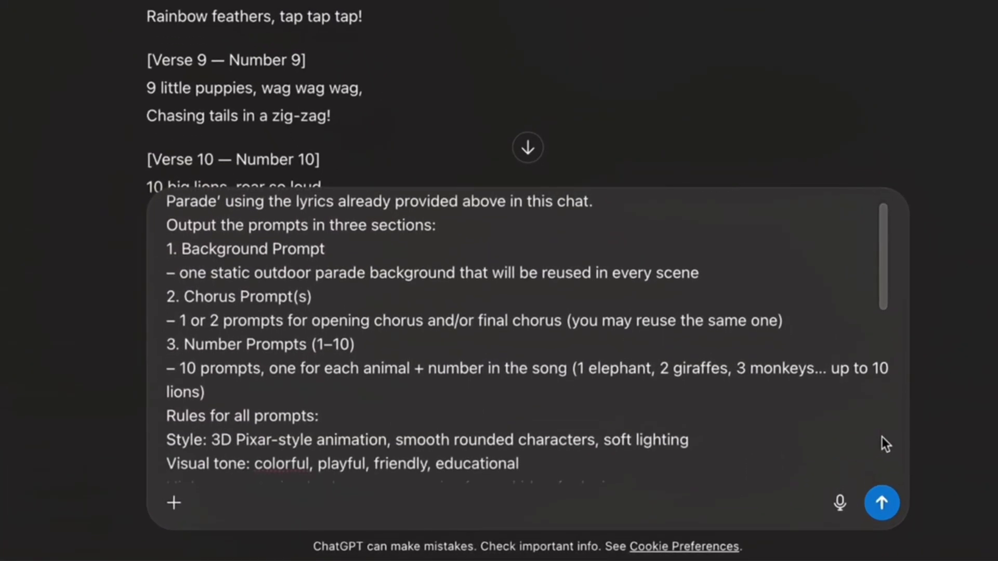
pyautogui.scroll(-4, 882, 437)
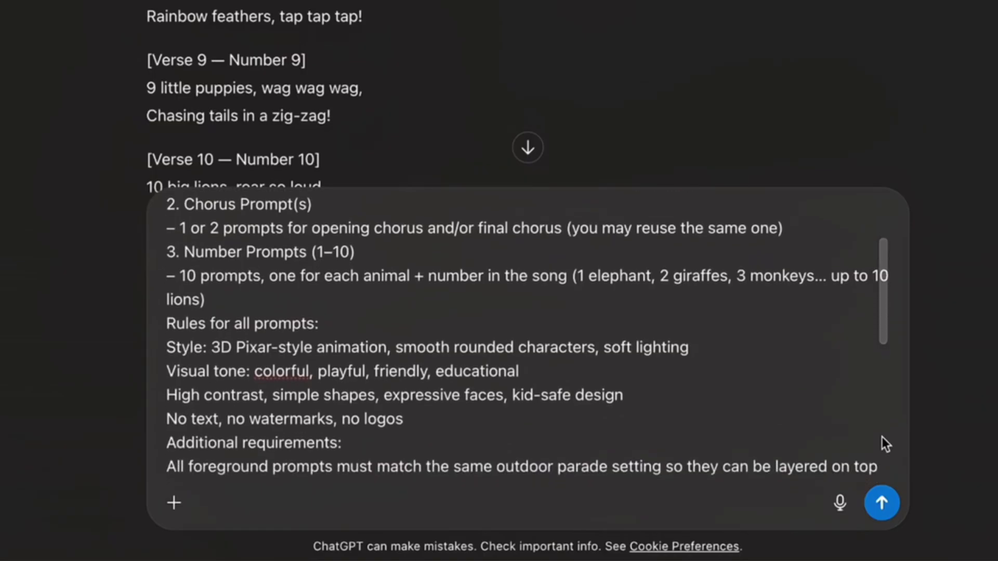
pyautogui.scroll(-3, 882, 439)
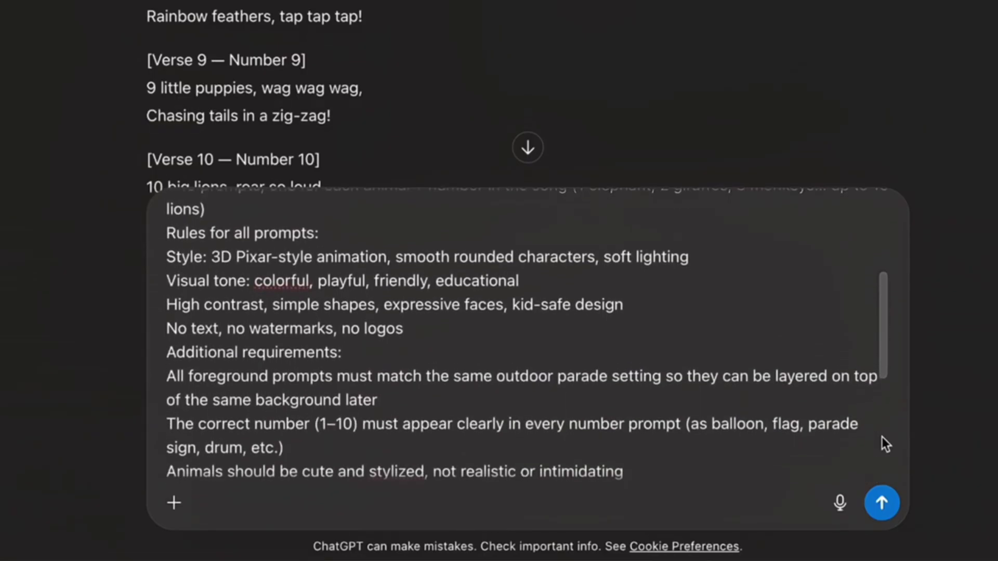
pyautogui.scroll(-4, 881, 436)
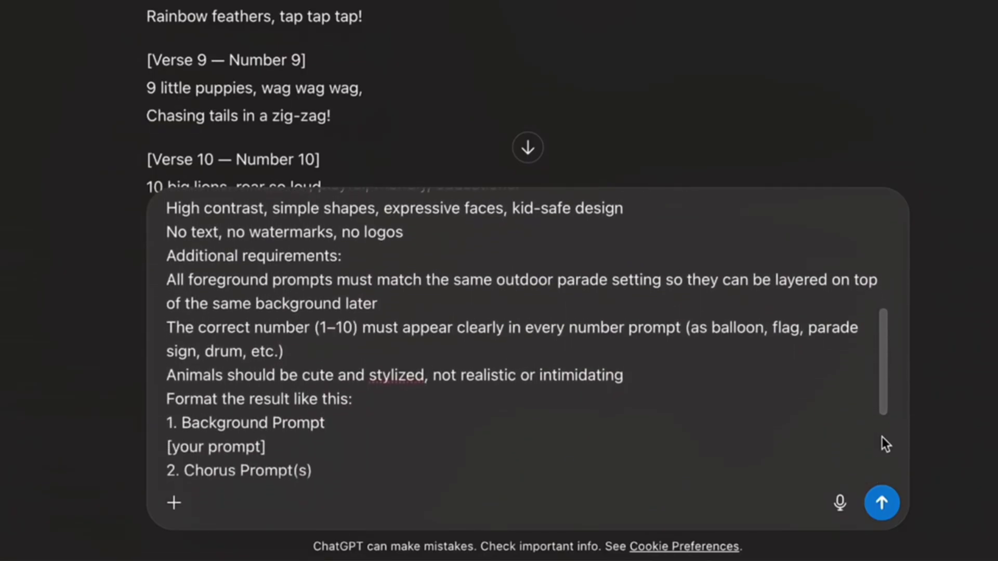
pyautogui.scroll(-5, 881, 440)
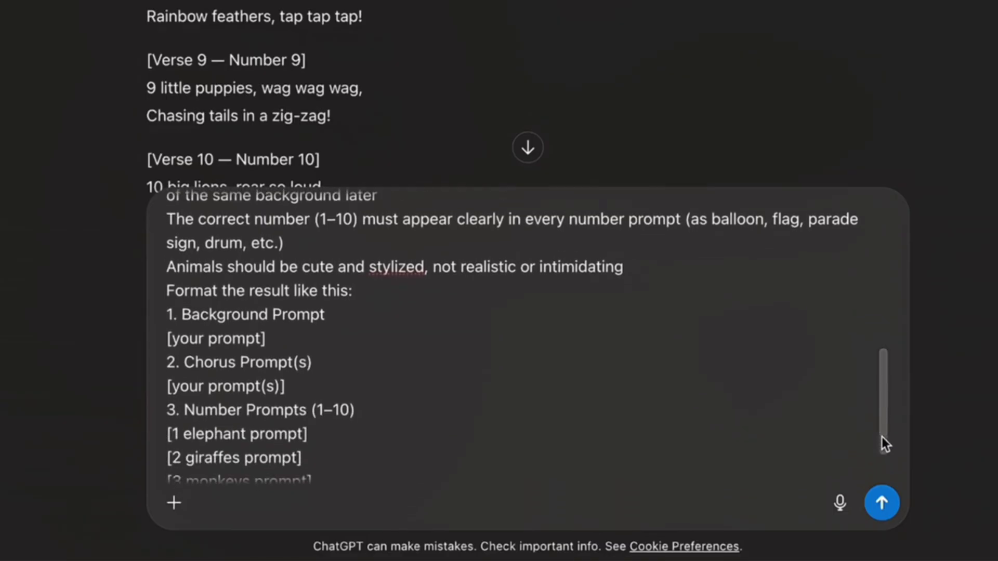
pyautogui.scroll(-1, 881, 436)
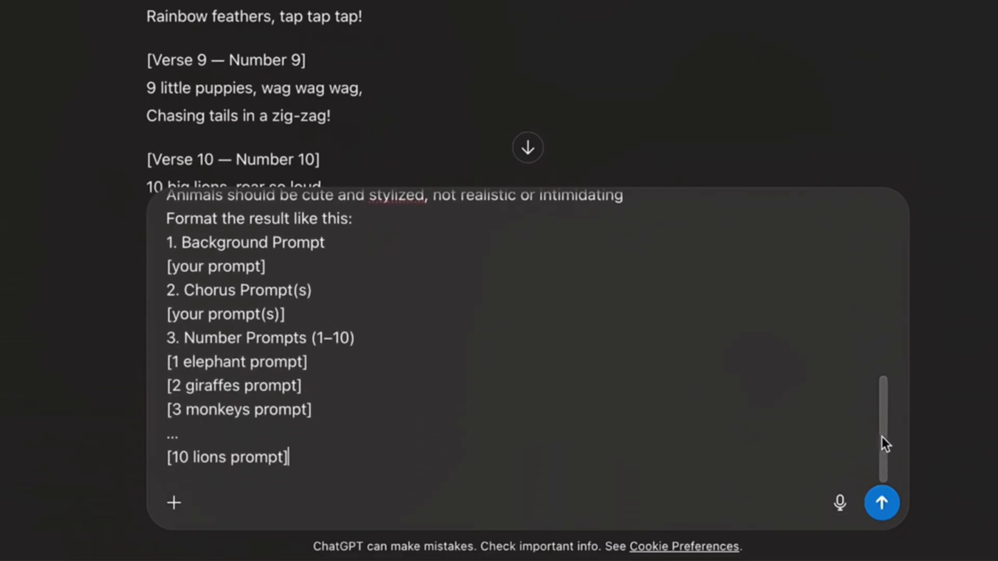
pyautogui.click(882, 503)
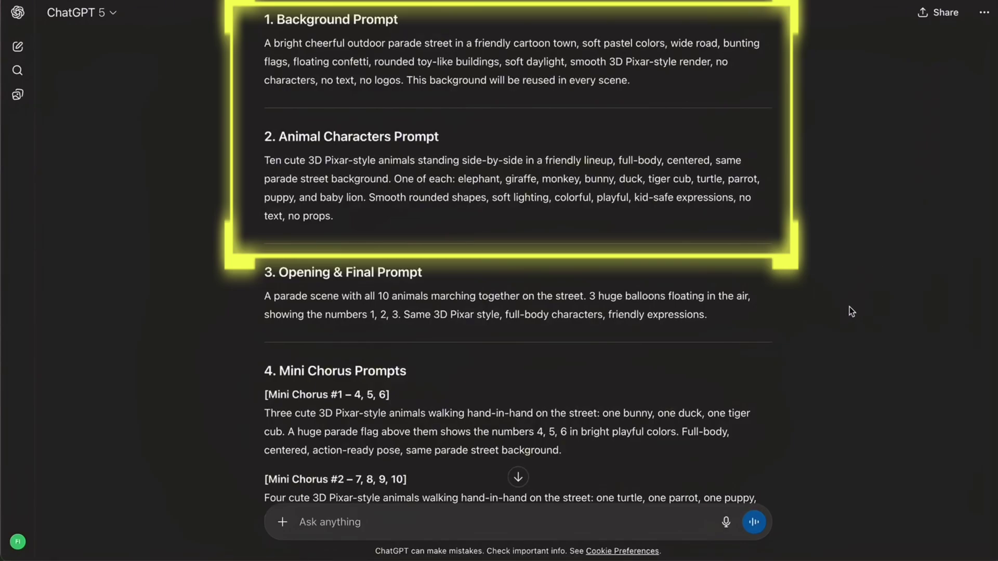
# Generate the parade-street backgrounds in Whisk from the copied Background Prompt.
pyautogui.scroll(-5, 809, 364)
pyautogui.scroll(-5, 807, 360)
pyautogui.scroll(-3, 806, 361)
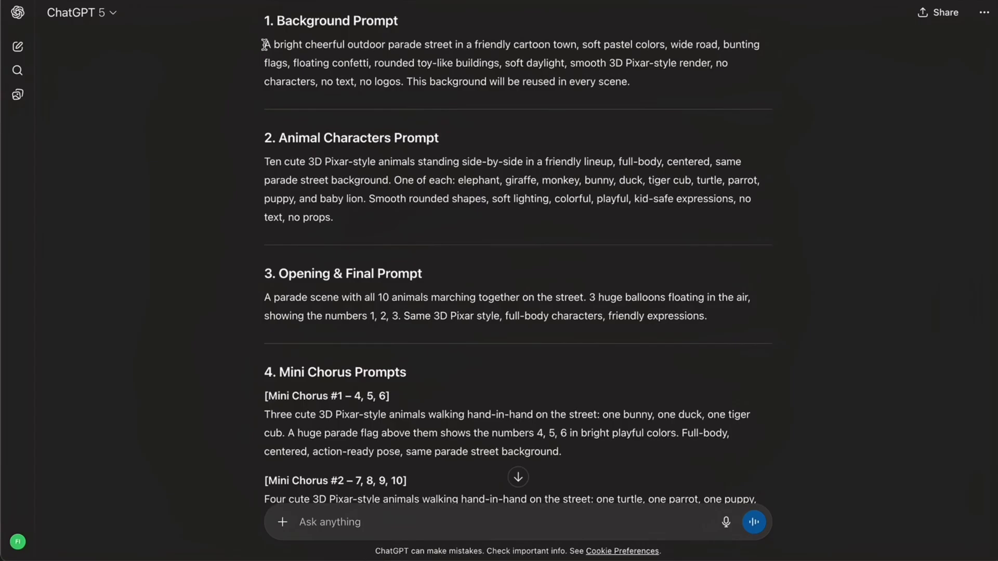
pyautogui.moveTo(265, 45); pyautogui.dragTo(636, 83)
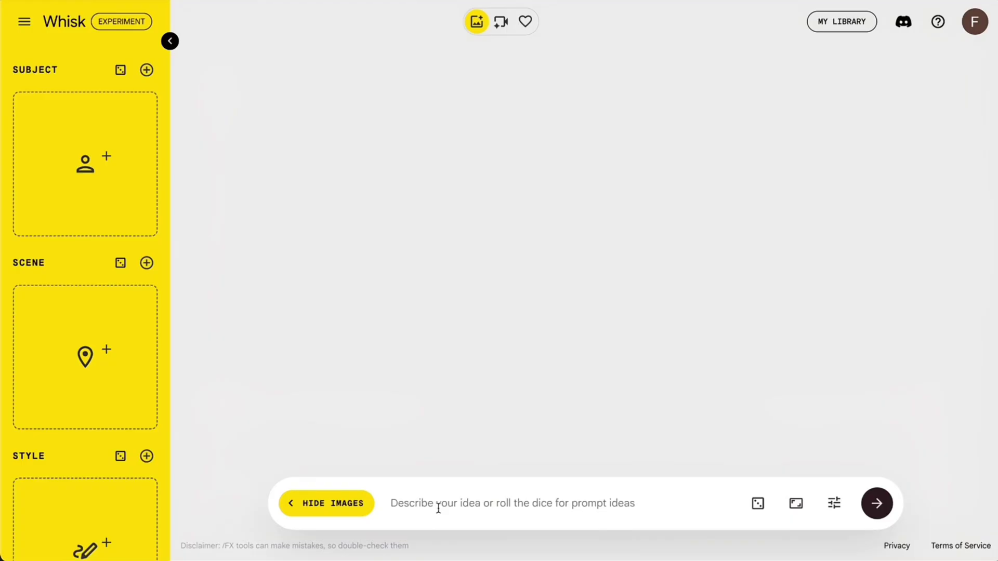
pyautogui.write('A bright cheerful parade street in a friendly cartoon town, soft pastel colors, wide road, bunting flags, confetti floating, rounded toy-like buildings, soft daylight, smooth 3D Pixar-style render, no characters, no text, no logos.')
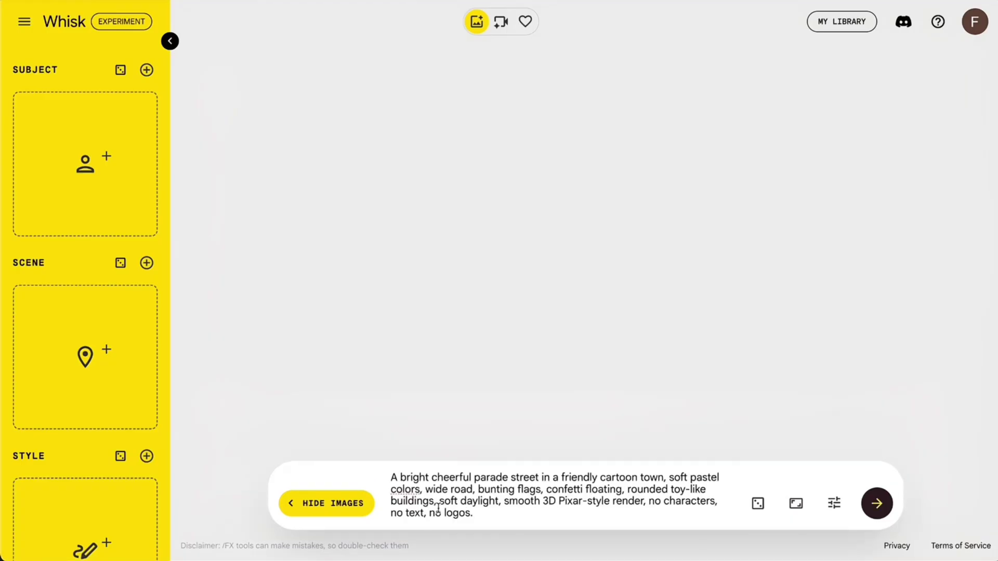
pyautogui.click(878, 504)
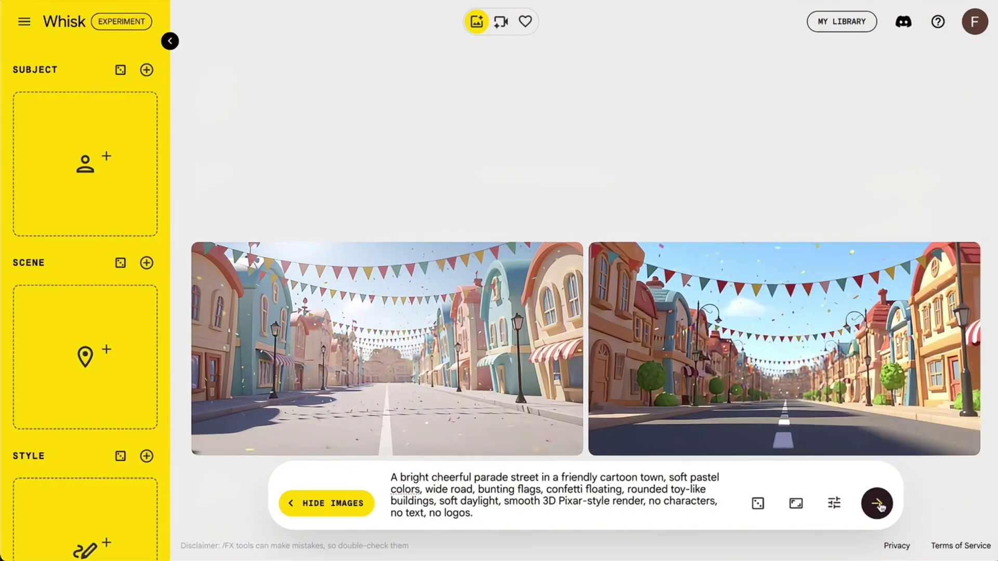
# Generate the ten-animal lineup on light blue in Whisk from the Animal Characters prompt.
pyautogui.moveTo(264, 161); pyautogui.dragTo(343, 215)
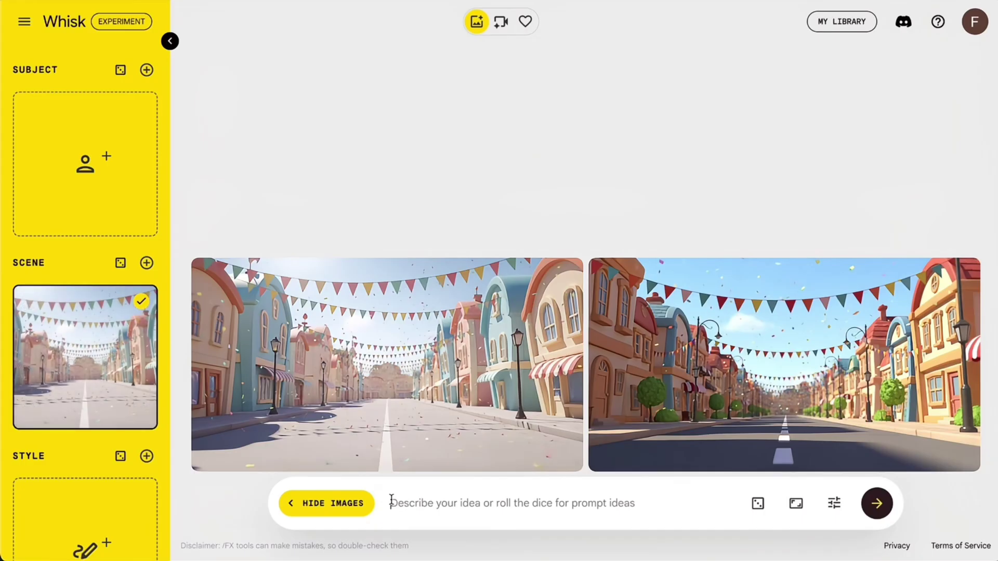
pyautogui.write('Ten cute 3D Pixar-style animals standing side-by-side on a soft pastel light blue background, no scenery, no shadows. One of each: elephant, giraffe, monkey, bunny, duck, tiger cub, turtle, parrot, puppy, and baby lion. Full-body, centered, friendly expressions, ready for animation.')
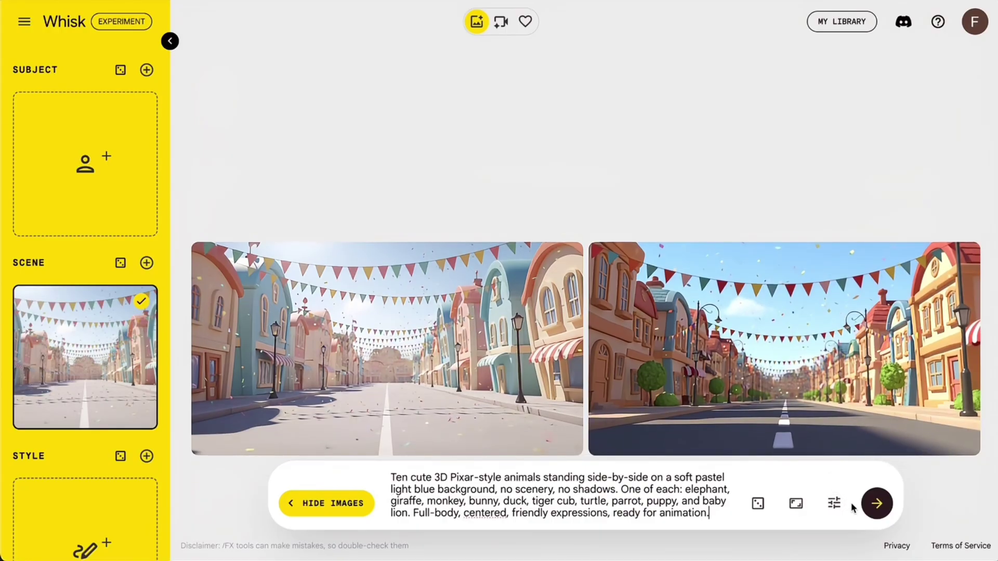
pyautogui.click(875, 504)
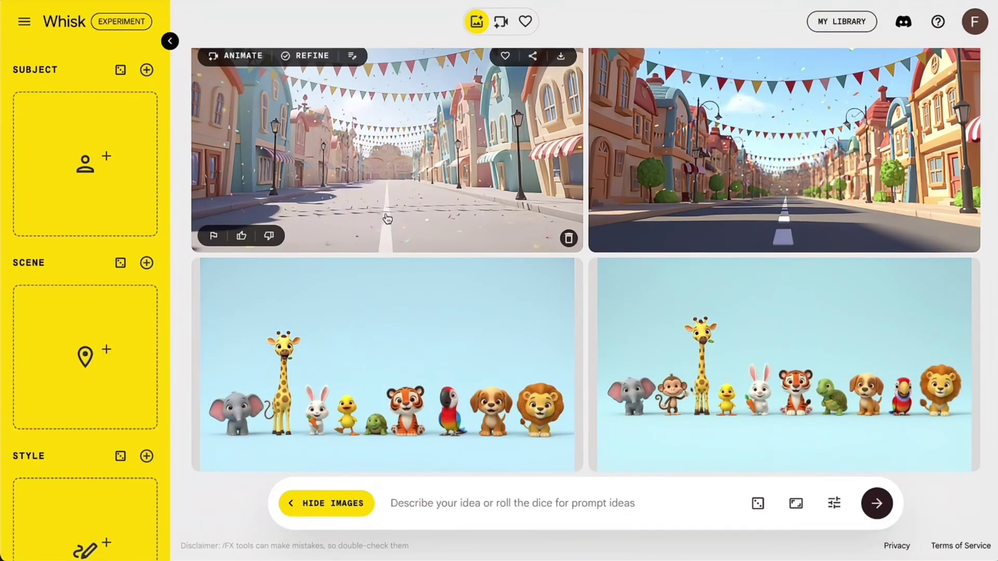
# Use the street image as Scene and the animal lineup as Subject, and copy the Opening & Final Prompt.
pyautogui.moveTo(383, 217); pyautogui.dragTo(87, 343)
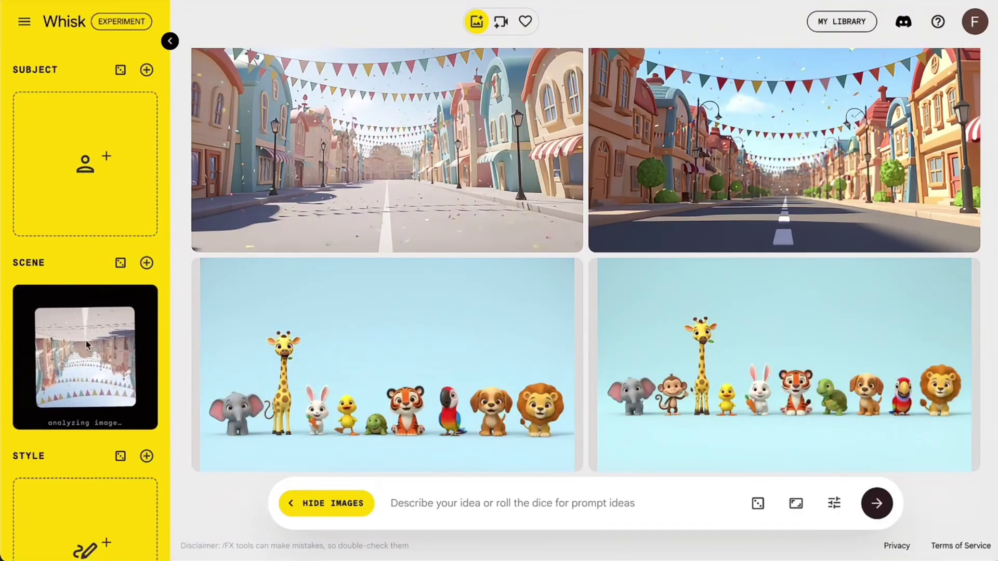
pyautogui.moveTo(785, 363); pyautogui.dragTo(95, 158)
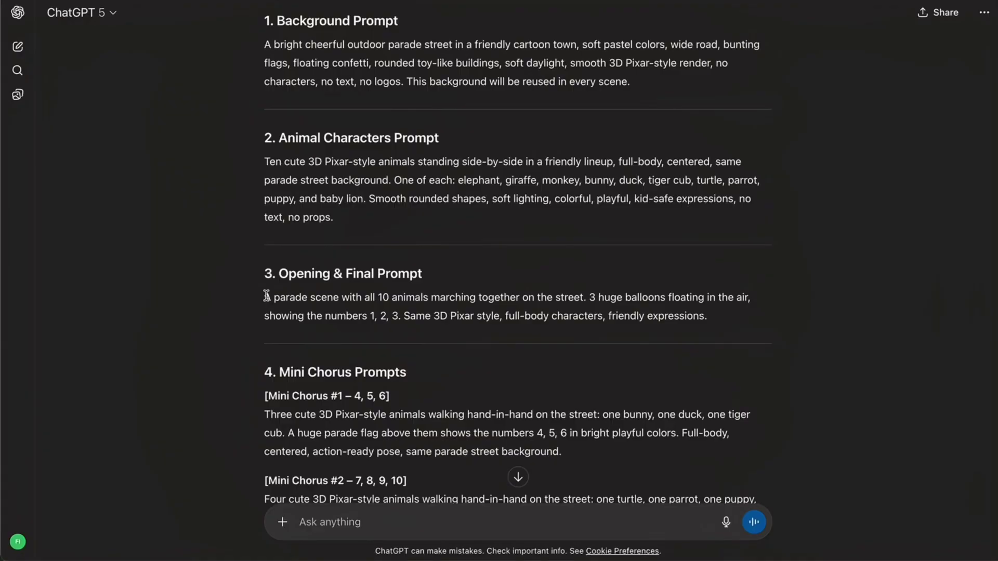
pyautogui.moveTo(267, 296); pyautogui.dragTo(670, 321)
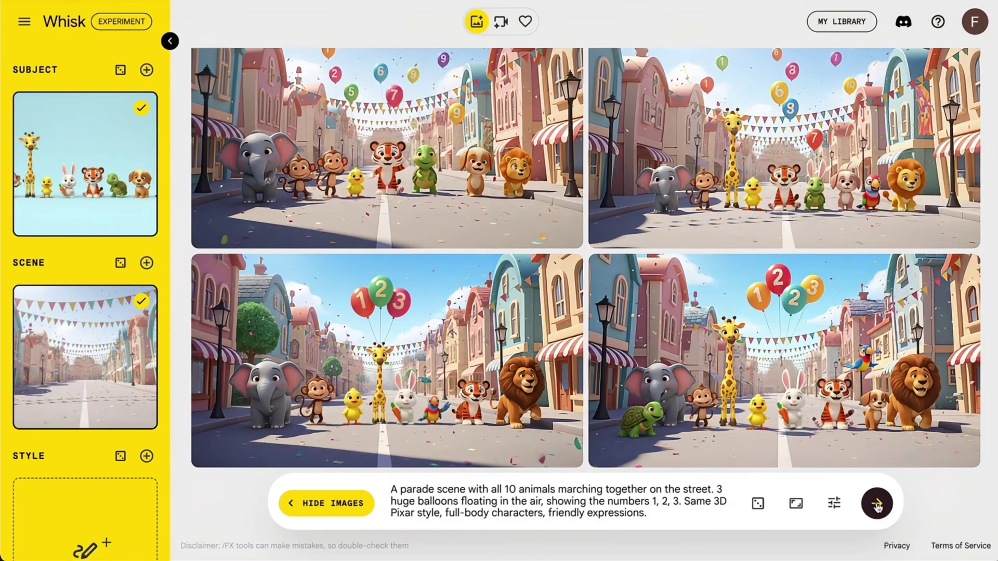
# Submit the Opening & Final Prompt in Whisk to render all ten animals marching on the street.
pyautogui.click(877, 504)
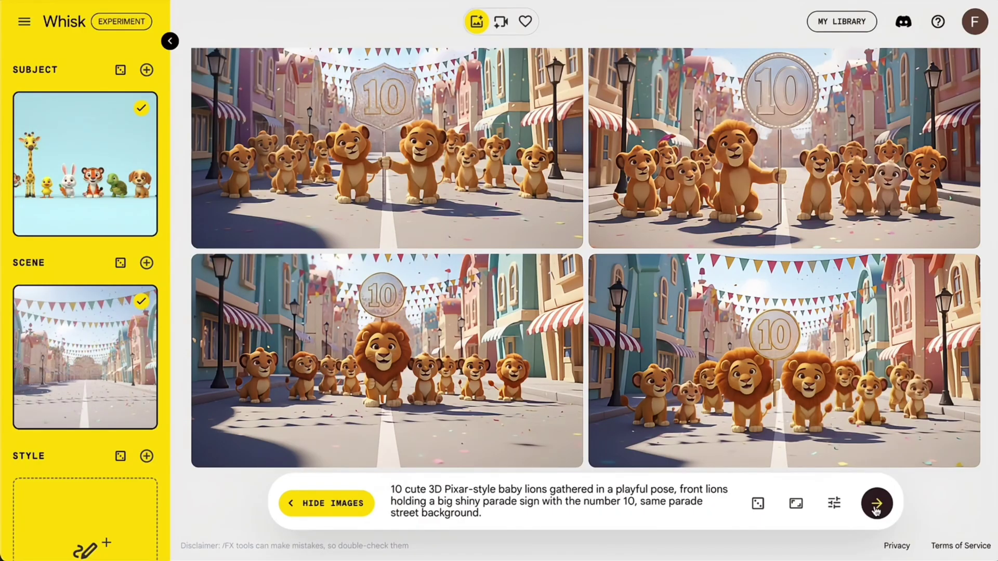
# Generate the Whisk scene of ten baby lions holding a 10 sign.
pyautogui.click(876, 504)
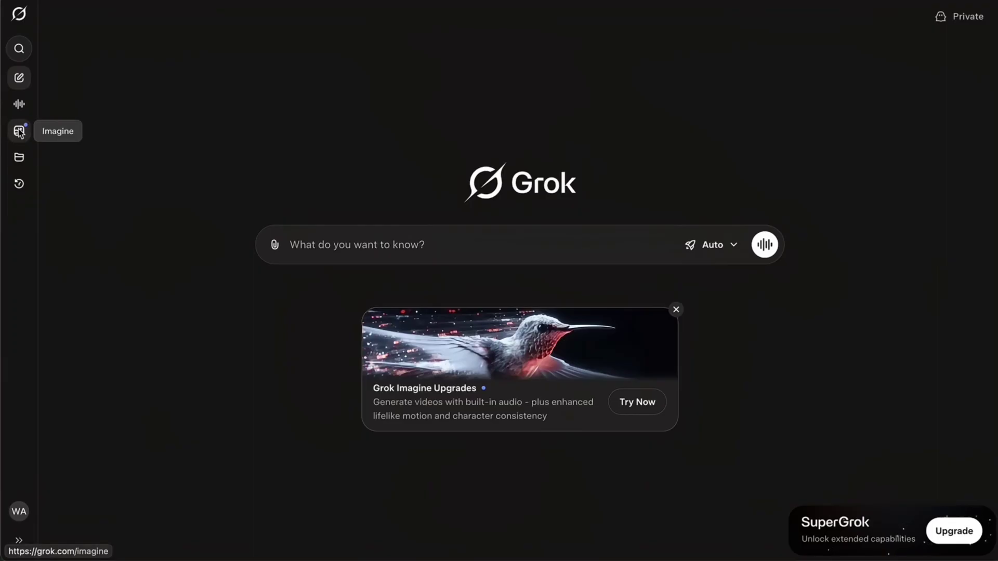
# Animate Opening Chorus.jpeg in Grok Imagine with the Fun preset and view the generated videos.
pyautogui.click(19, 133)
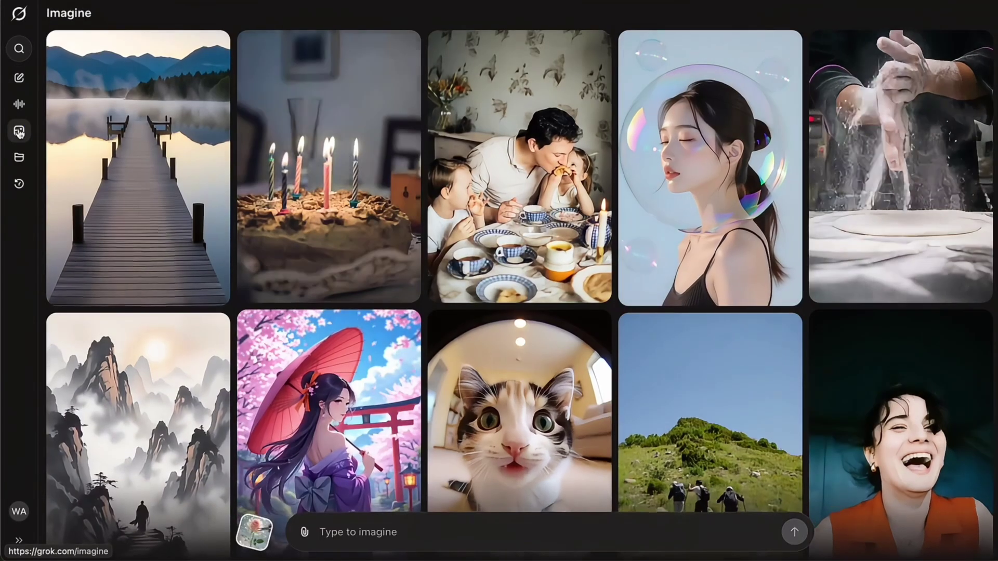
pyautogui.moveTo(359, 559); pyautogui.dragTo(477, 317)
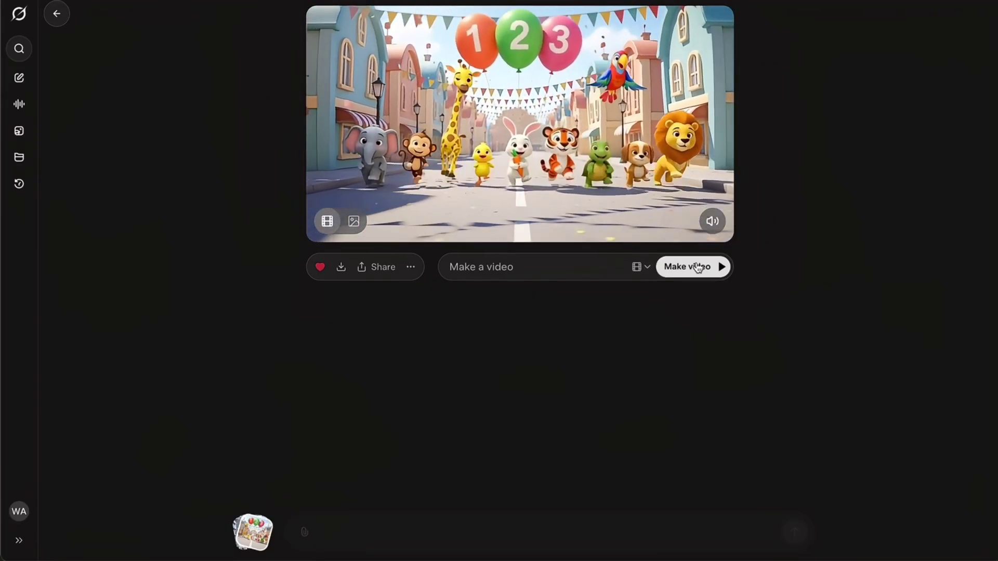
pyautogui.click(646, 271)
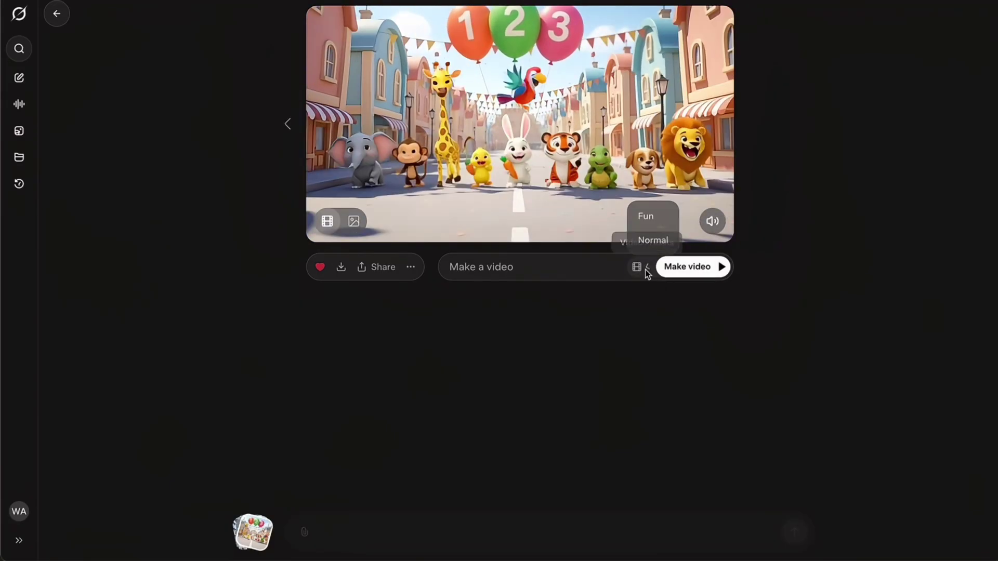
pyautogui.click(646, 217)
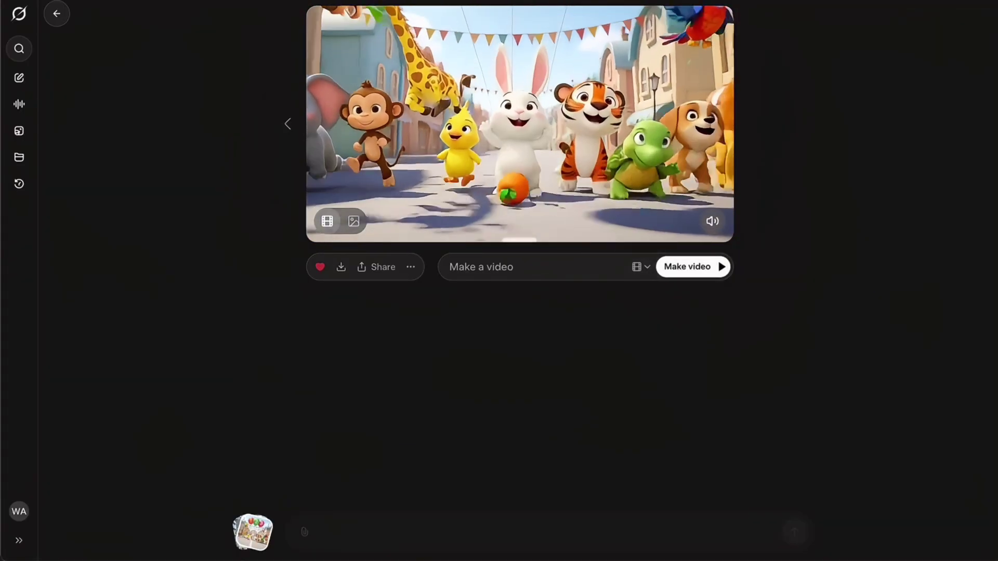
pyautogui.click(289, 125)
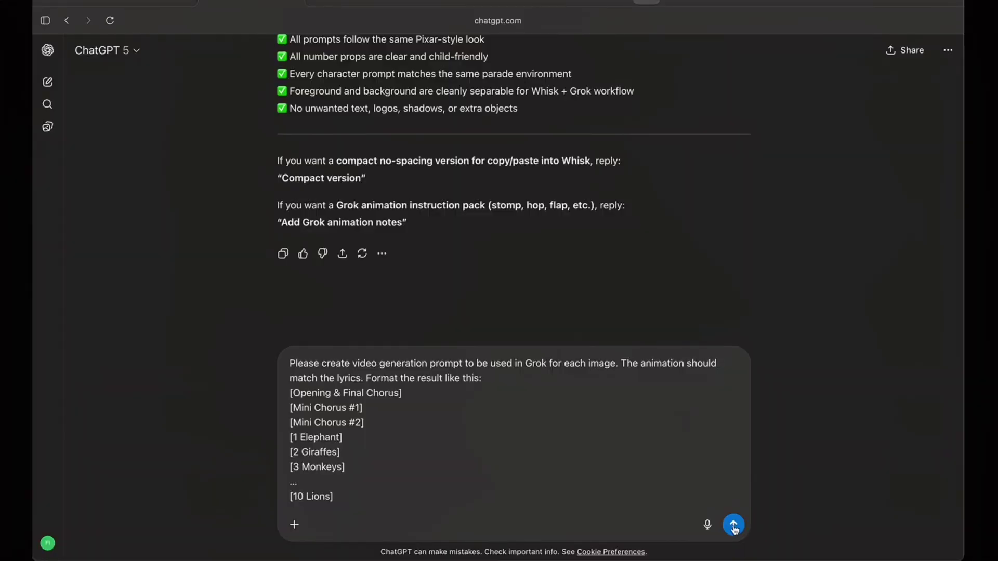
# Submit the request for per-image Grok video prompts and read through the streamed reply.
pyautogui.click(733, 526)
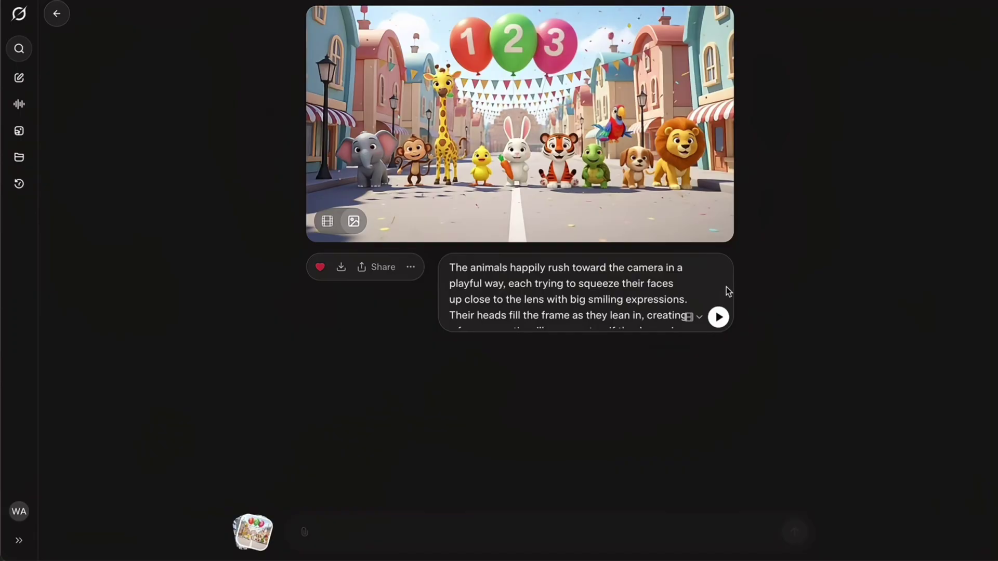
pyautogui.scroll(-3, 725, 287)
pyautogui.scroll(-1, 725, 287)
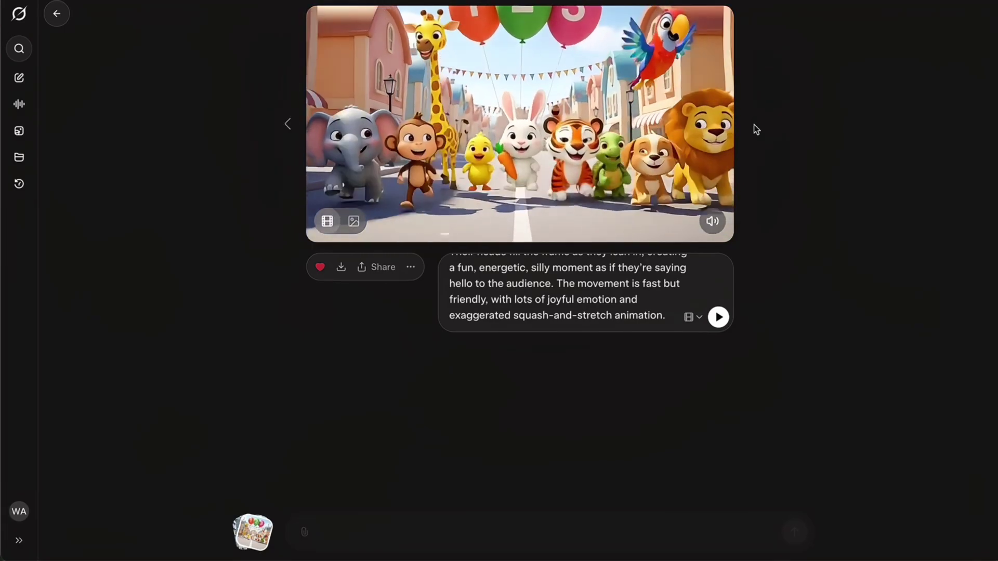
# Page through the elephant, rabbits number 4, ducks number 5 and turtles number 7 clips.
pyautogui.click(755, 127)
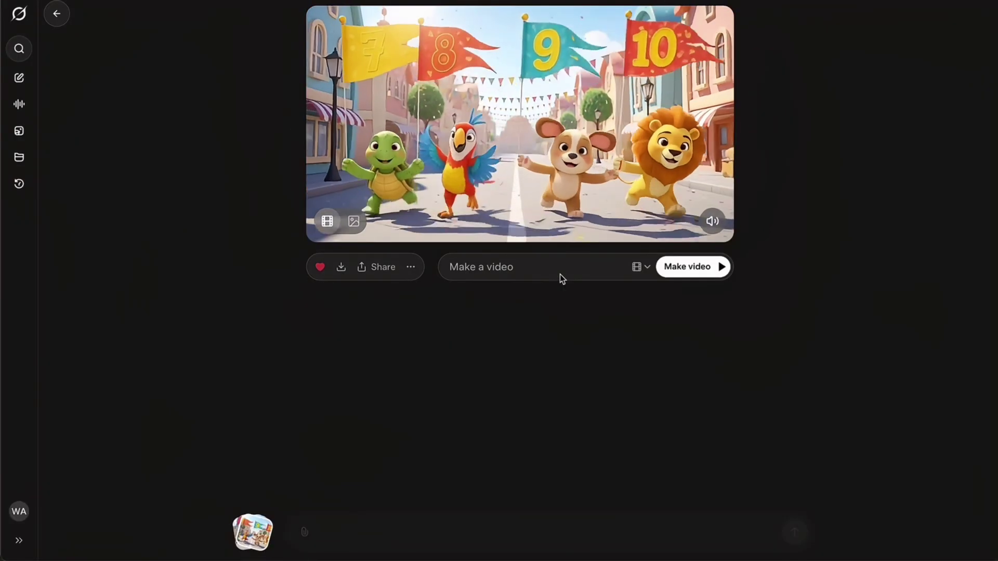
pyautogui.press('Right')
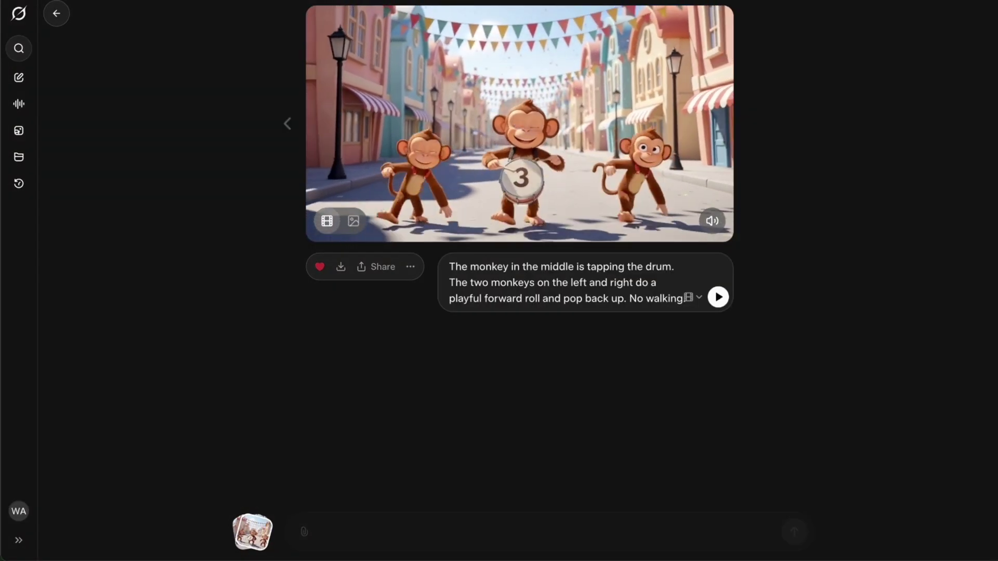
pyautogui.press('Right')
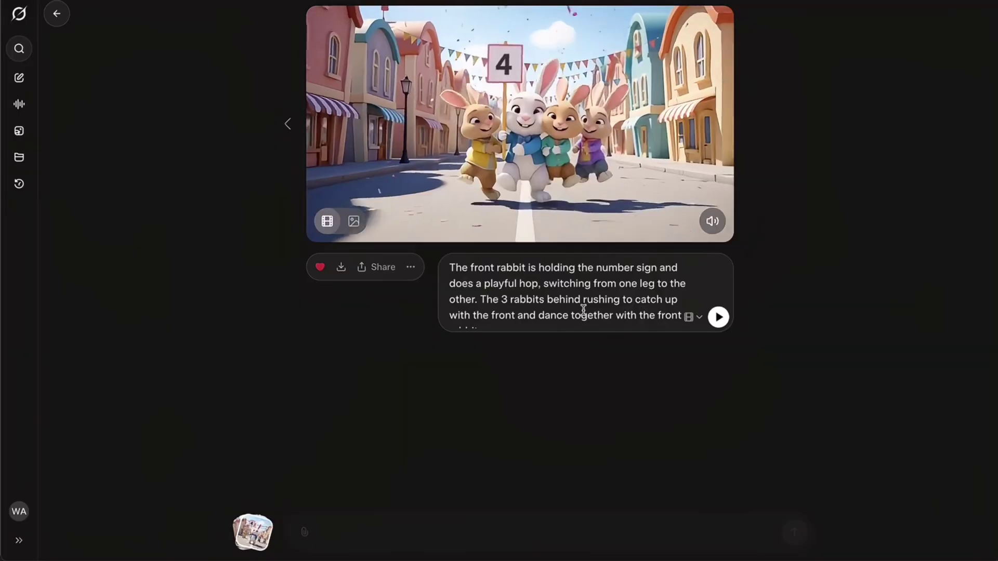
pyautogui.press('Right')
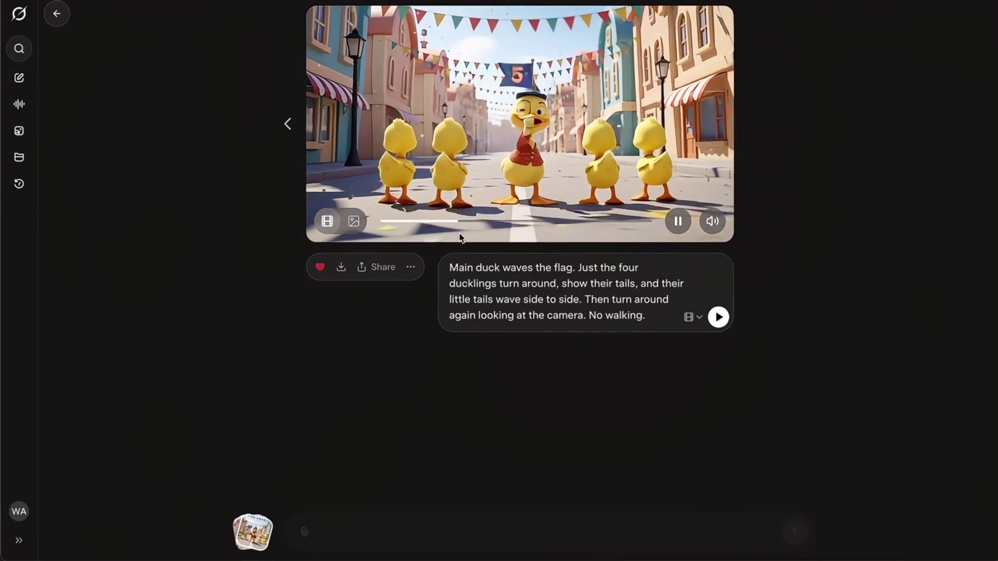
pyautogui.press('Right')
pyautogui.press('Right')
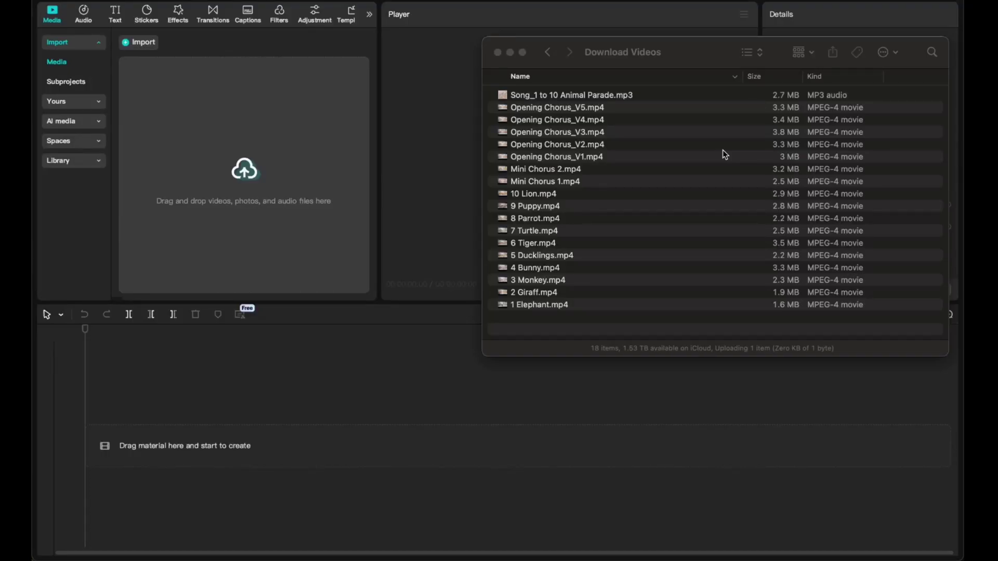
# Import all 18 files into Media and lay the Animal Parade song on the audio track.
pyautogui.click(663, 95)
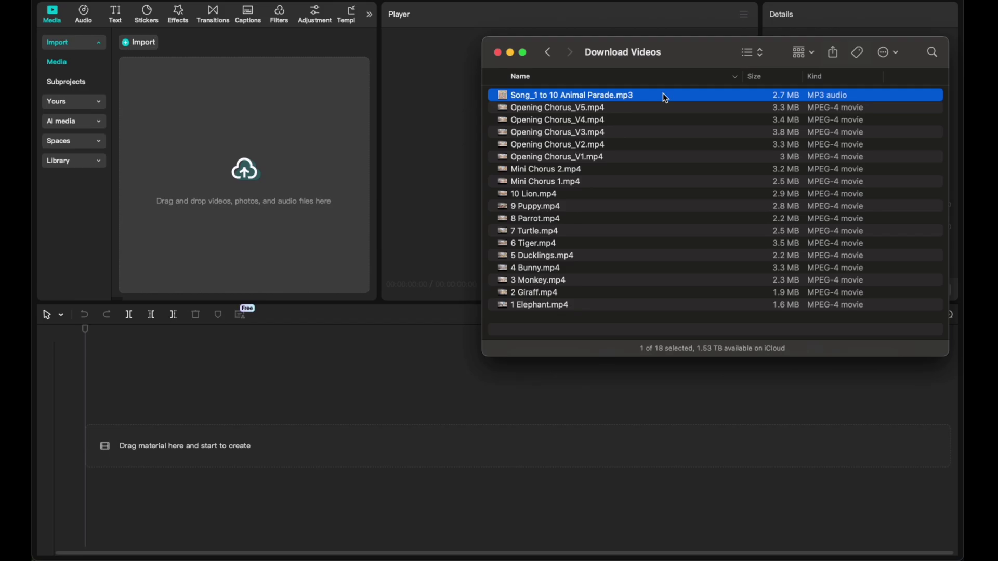
pyautogui.hotkey('shift', 'Down')
pyautogui.hotkey('shift', 'Down')
pyautogui.hotkey('shift', 'Down')
pyautogui.hotkey('shift', 'Down')
pyautogui.hotkey('shift', 'Down')
pyautogui.hotkey('shift', 'Down')
pyautogui.hotkey('shift', 'Down')
pyautogui.hotkey('shift', 'Down')
pyautogui.hotkey('shift', 'Down')
pyautogui.hotkey('shift', 'Down')
pyautogui.hotkey('shift', 'Down')
pyautogui.hotkey('shift', 'Down')
pyautogui.hotkey('shift', 'Down')
pyautogui.hotkey('shift', 'Down')
pyautogui.hotkey('shift', 'Down')
pyautogui.hotkey('shift', 'Down')
pyautogui.hotkey('shift', 'Down')
pyautogui.moveTo(560, 133); pyautogui.dragTo(263, 109)
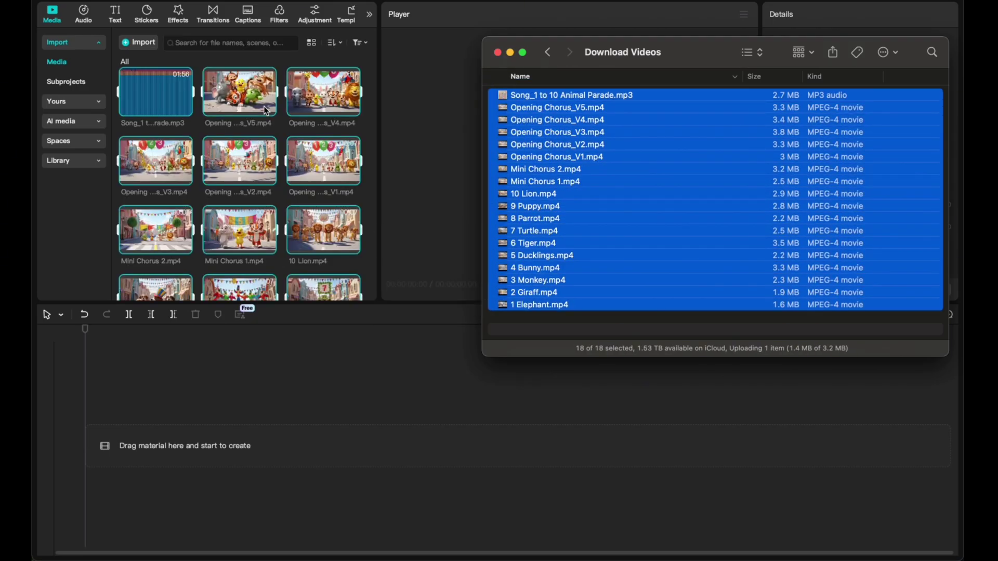
pyautogui.click(571, 95)
pyautogui.moveTo(571, 95); pyautogui.dragTo(168, 446)
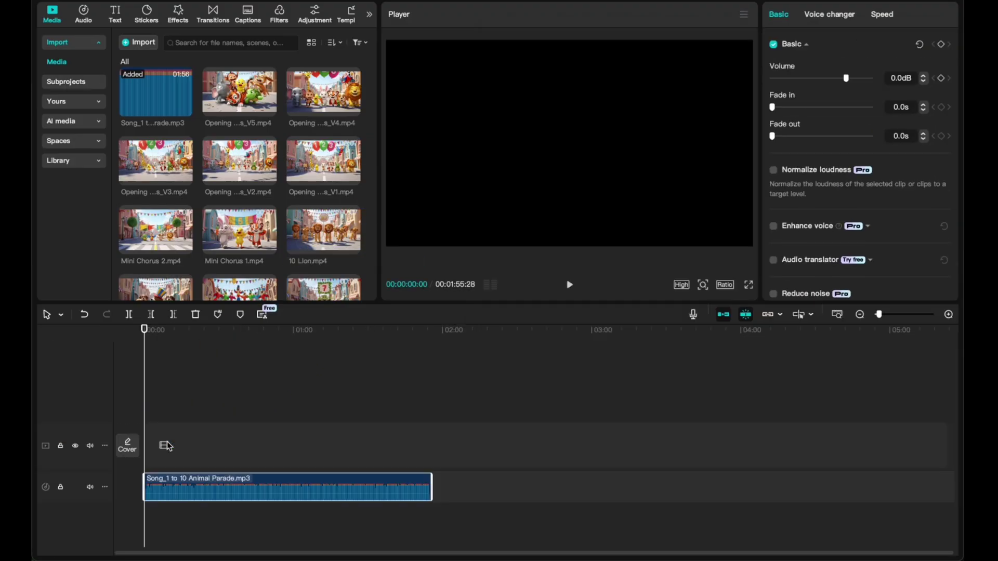
# Place Opening Chorus V1, V3, the Mini Chorus clips, V4 and the animal clips in order.
pyautogui.moveTo(324, 161); pyautogui.dragTo(172, 443)
pyautogui.moveTo(155, 161); pyautogui.dragTo(276, 433)
pyautogui.click(267, 251)
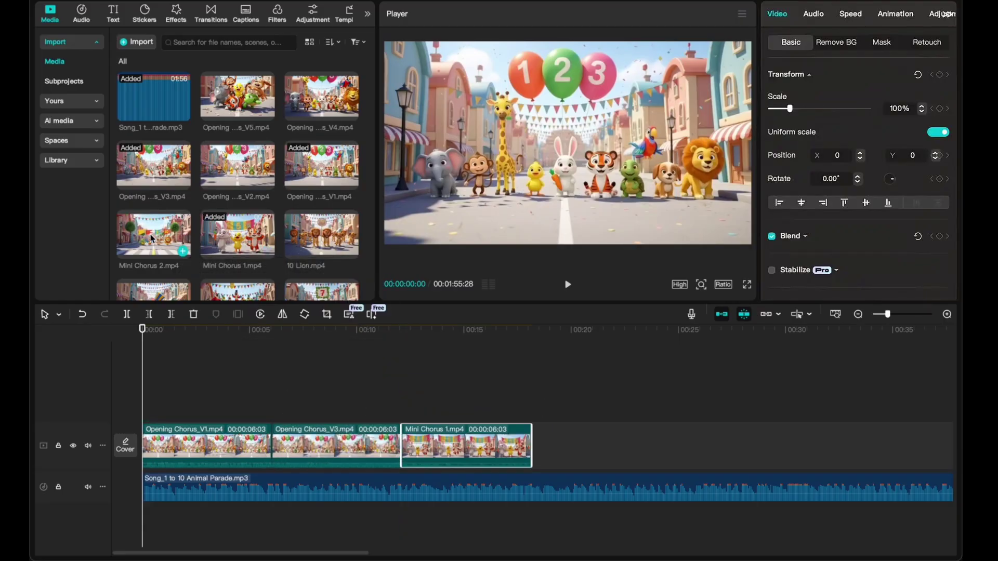
pyautogui.moveTo(153, 233); pyautogui.dragTo(525, 439)
pyautogui.moveTo(328, 102); pyautogui.dragTo(671, 447)
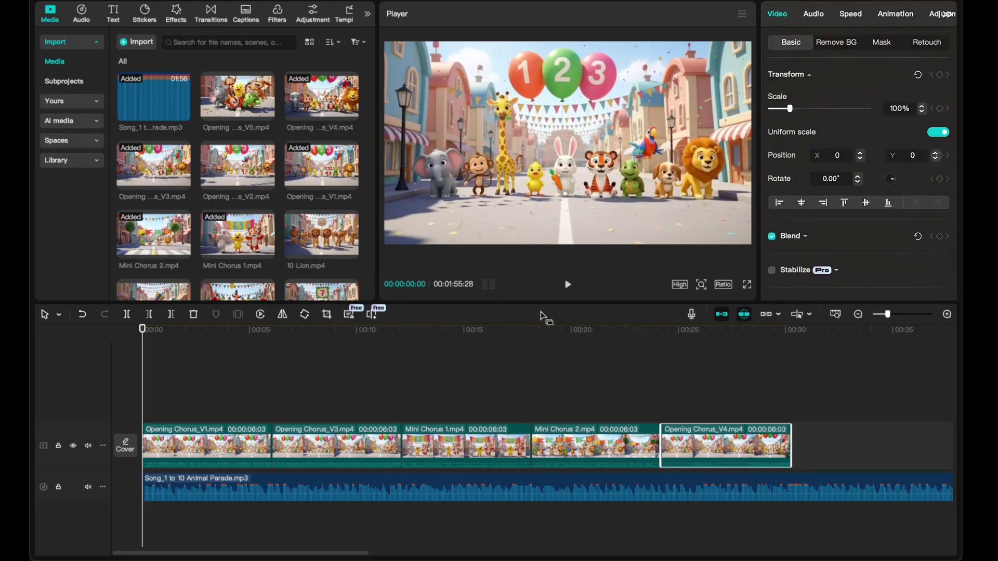
pyautogui.scroll(-4, 328, 283)
pyautogui.moveTo(321, 257); pyautogui.dragTo(785, 442)
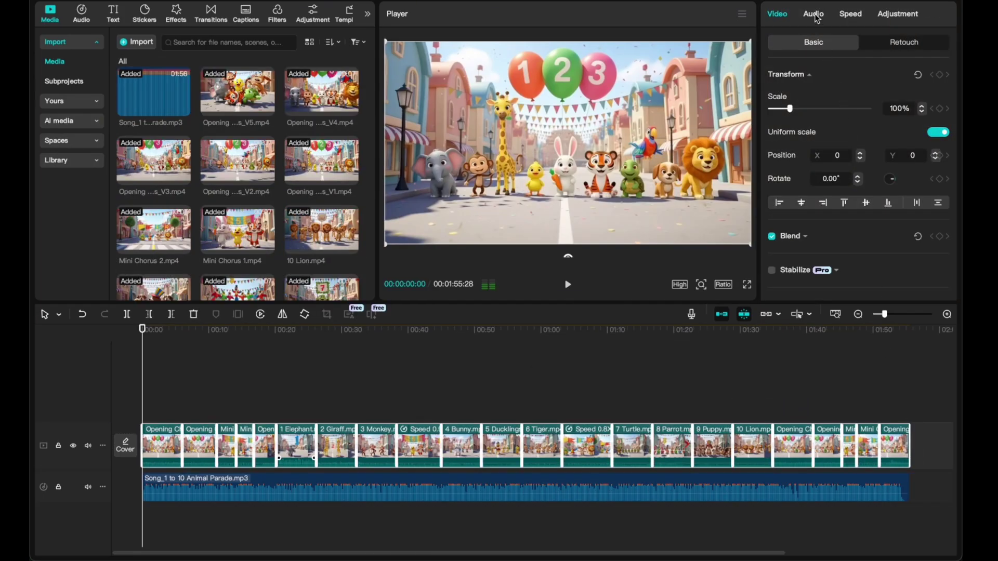
# Set the video clips' own volume to -∞dB, then select the first opening clip.
pyautogui.click(815, 17)
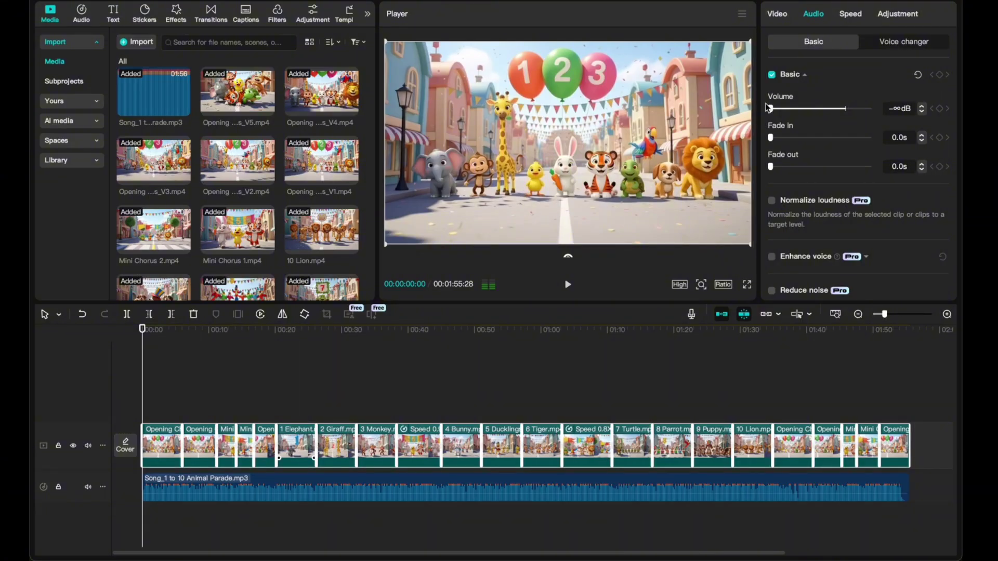
pyautogui.click(162, 445)
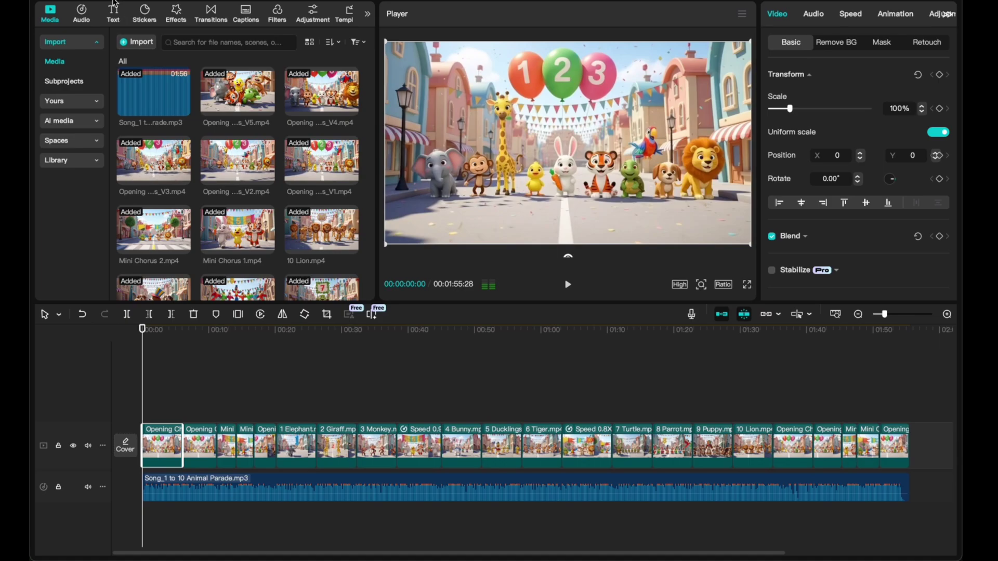
# Add a Social media text template reading '10 ANIMALS ON PARADE' at 45% scale, Y -310.
pyautogui.click(113, 19)
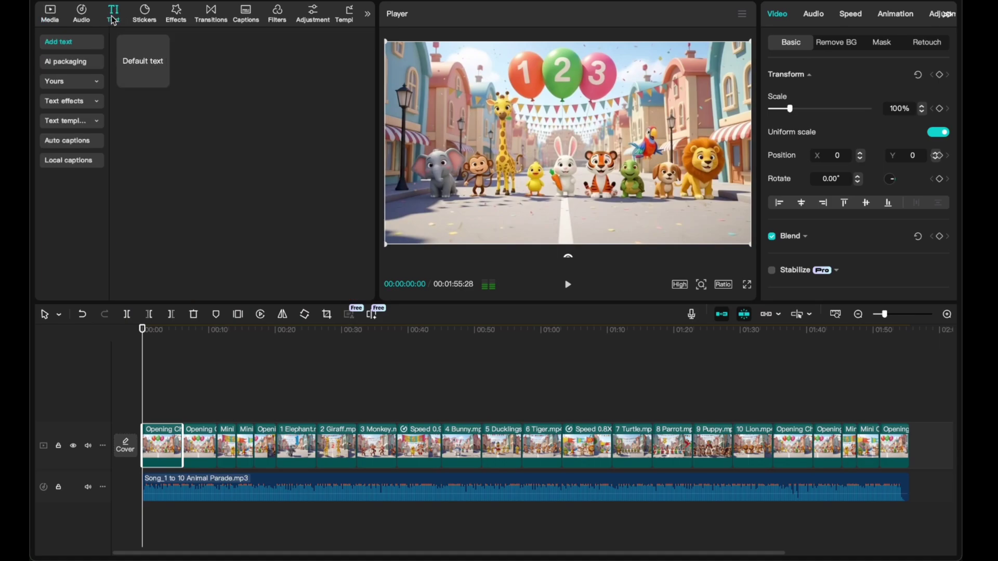
pyautogui.click(67, 120)
pyautogui.click(94, 184)
pyautogui.hotkey('ctrl', 'v')
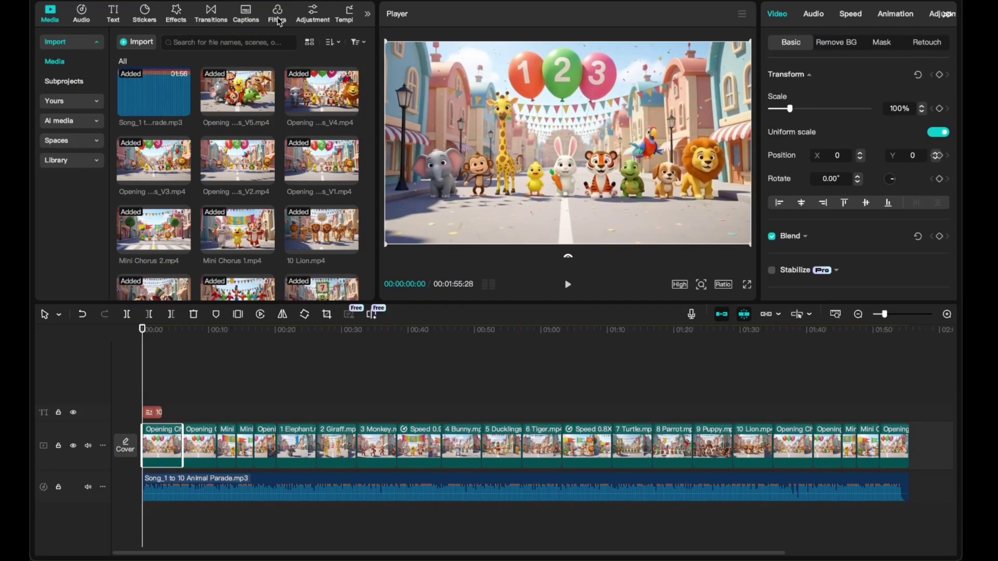
pyautogui.click(278, 19)
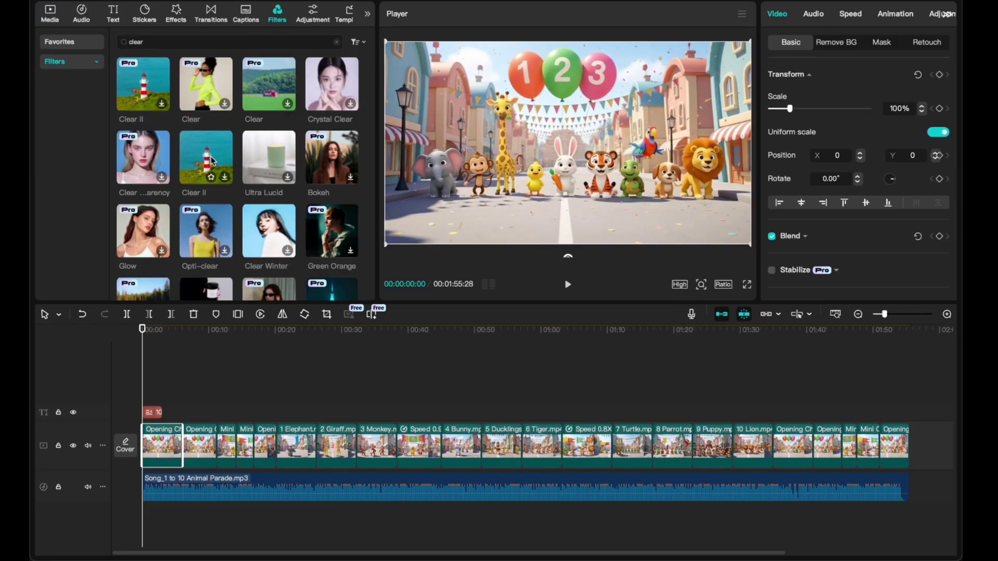
# Stretch the Clear II filter across the whole timeline and start the export.
pyautogui.click(224, 177)
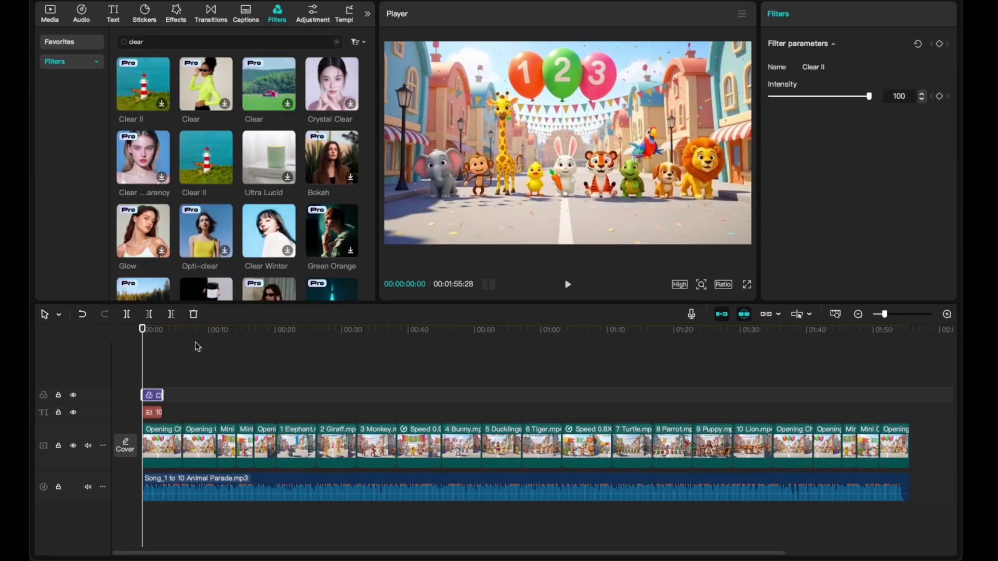
pyautogui.moveTo(162, 395); pyautogui.dragTo(908, 395)
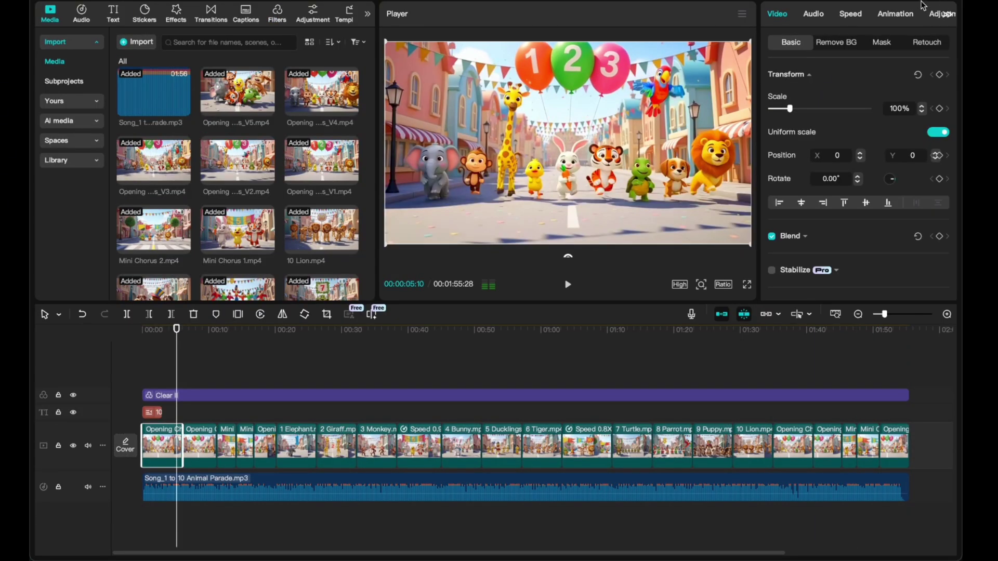
pyautogui.click(935, 2)
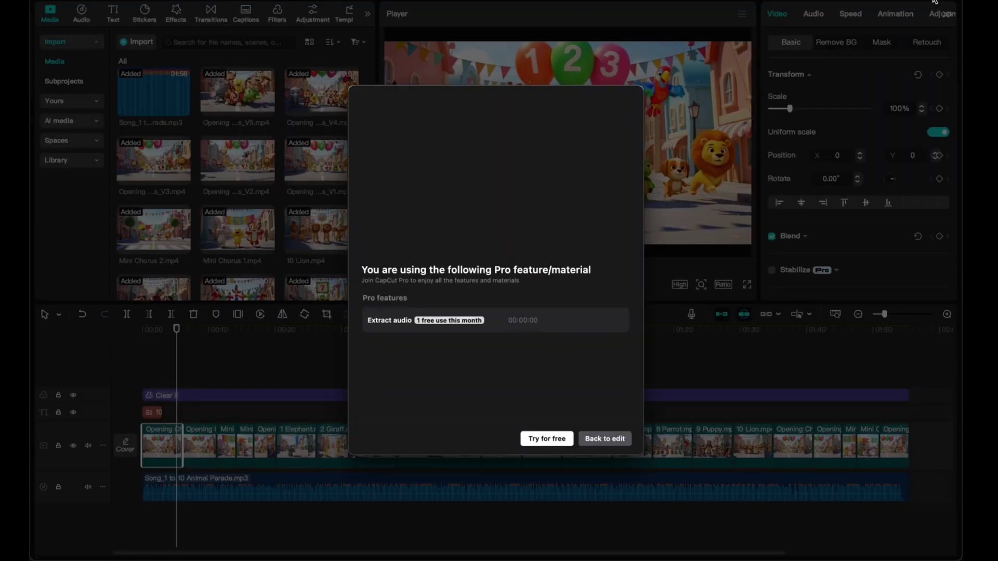